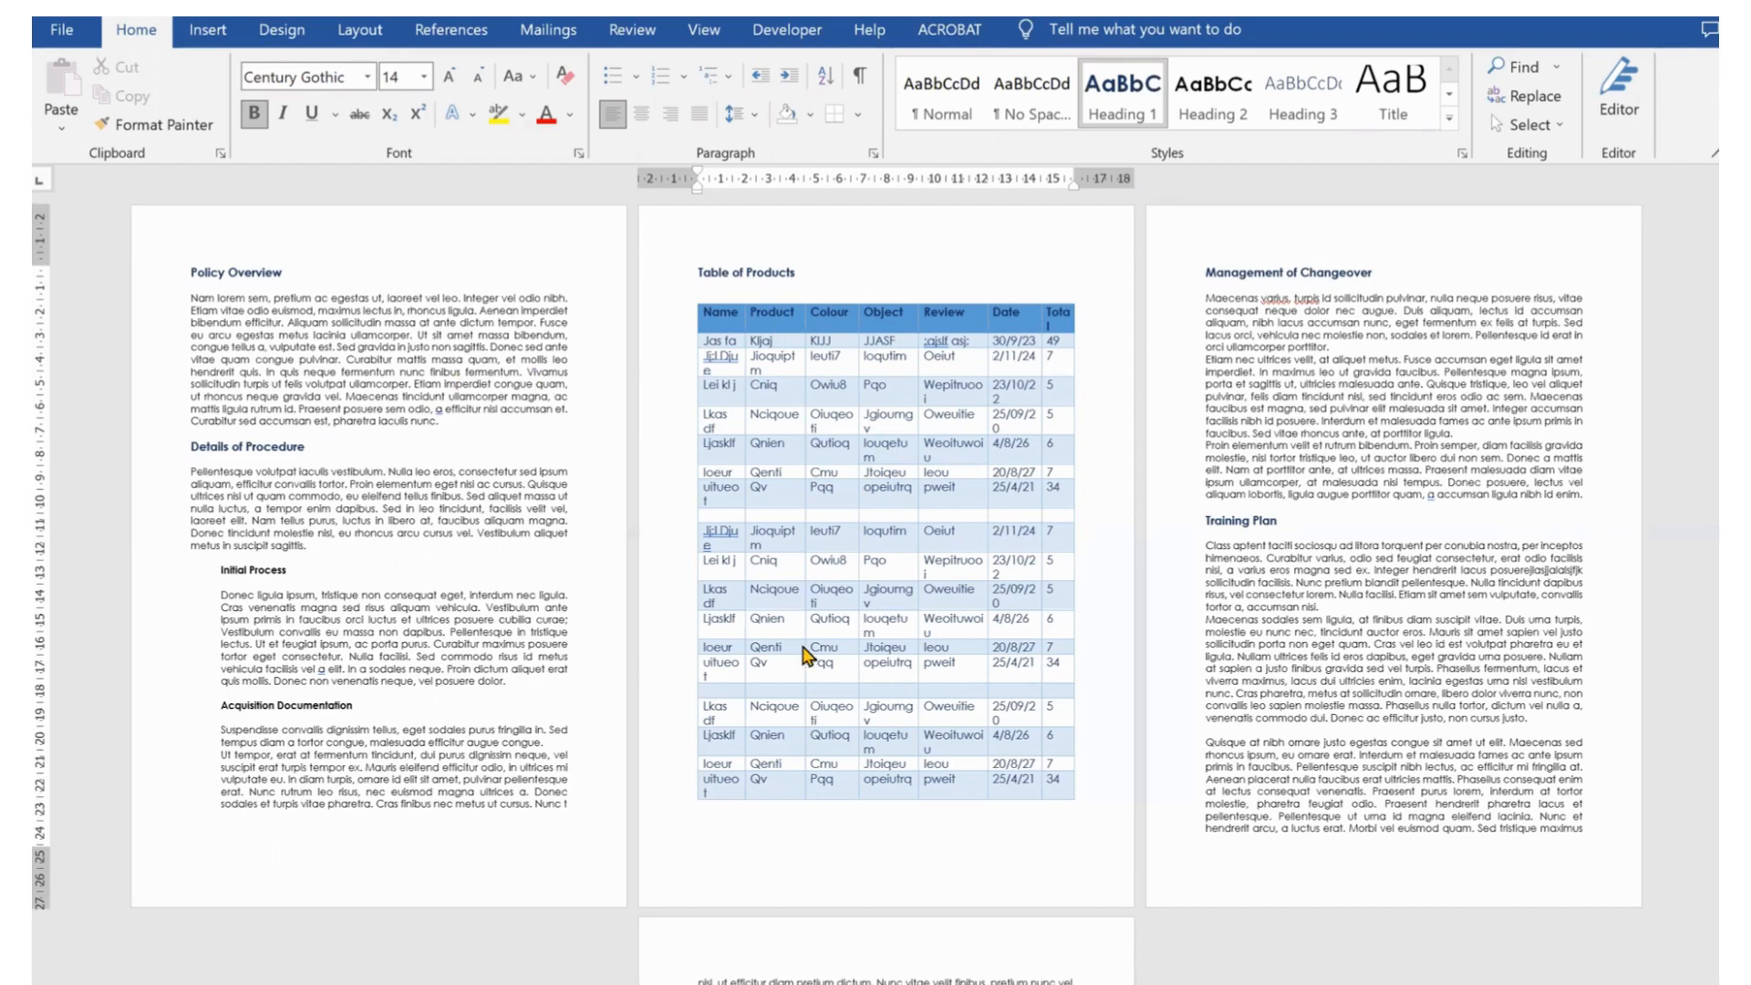
Set the pages from the Table of Products heading onward to landscape orientation, applied from this point forward
scroll(805, 656, down, 2)
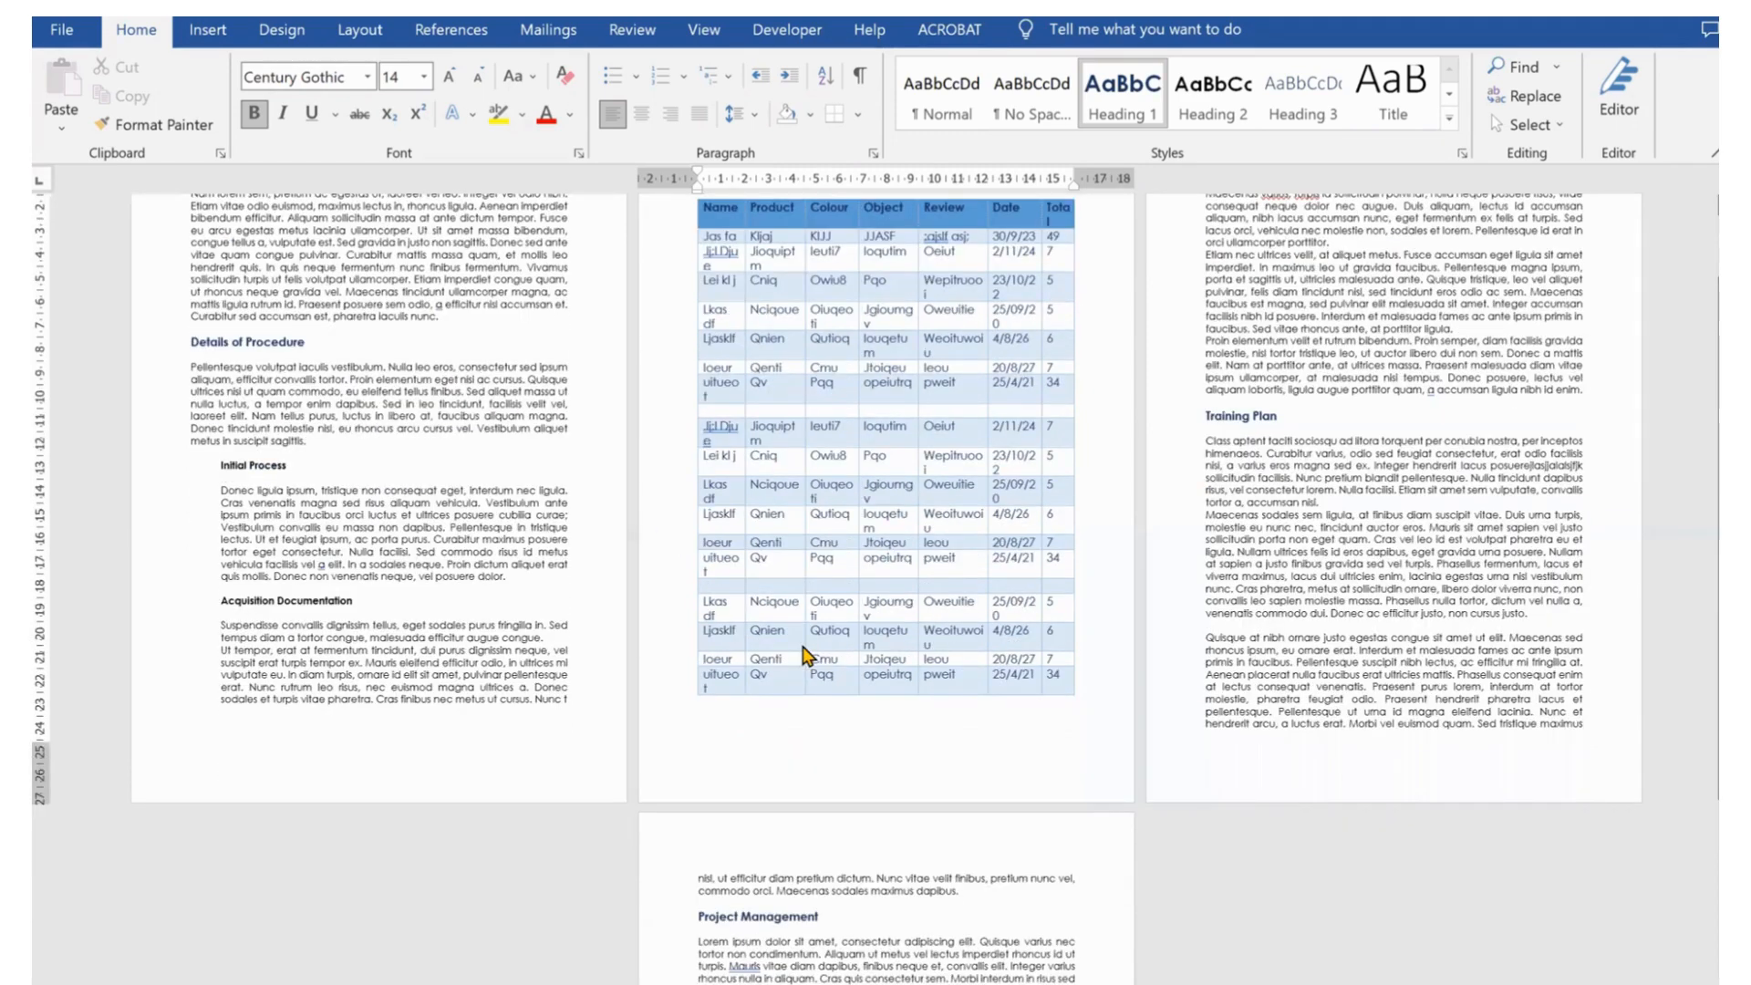
scroll(795, 358, up, 2)
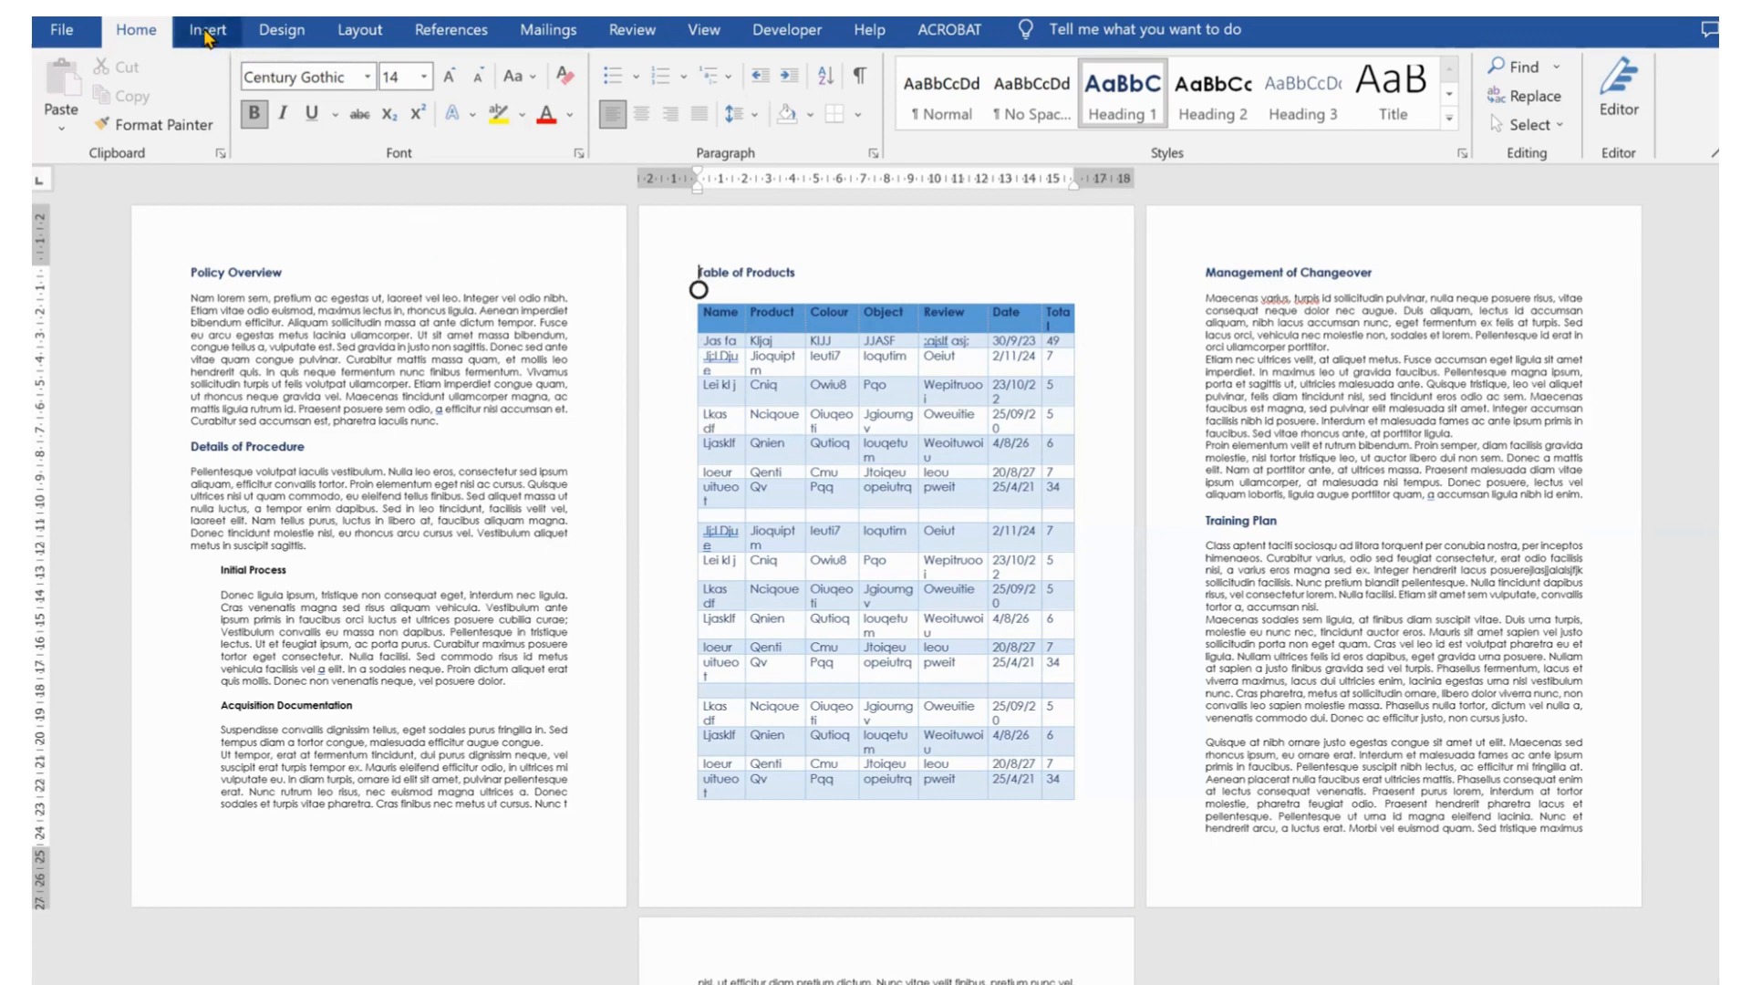
click(355, 30)
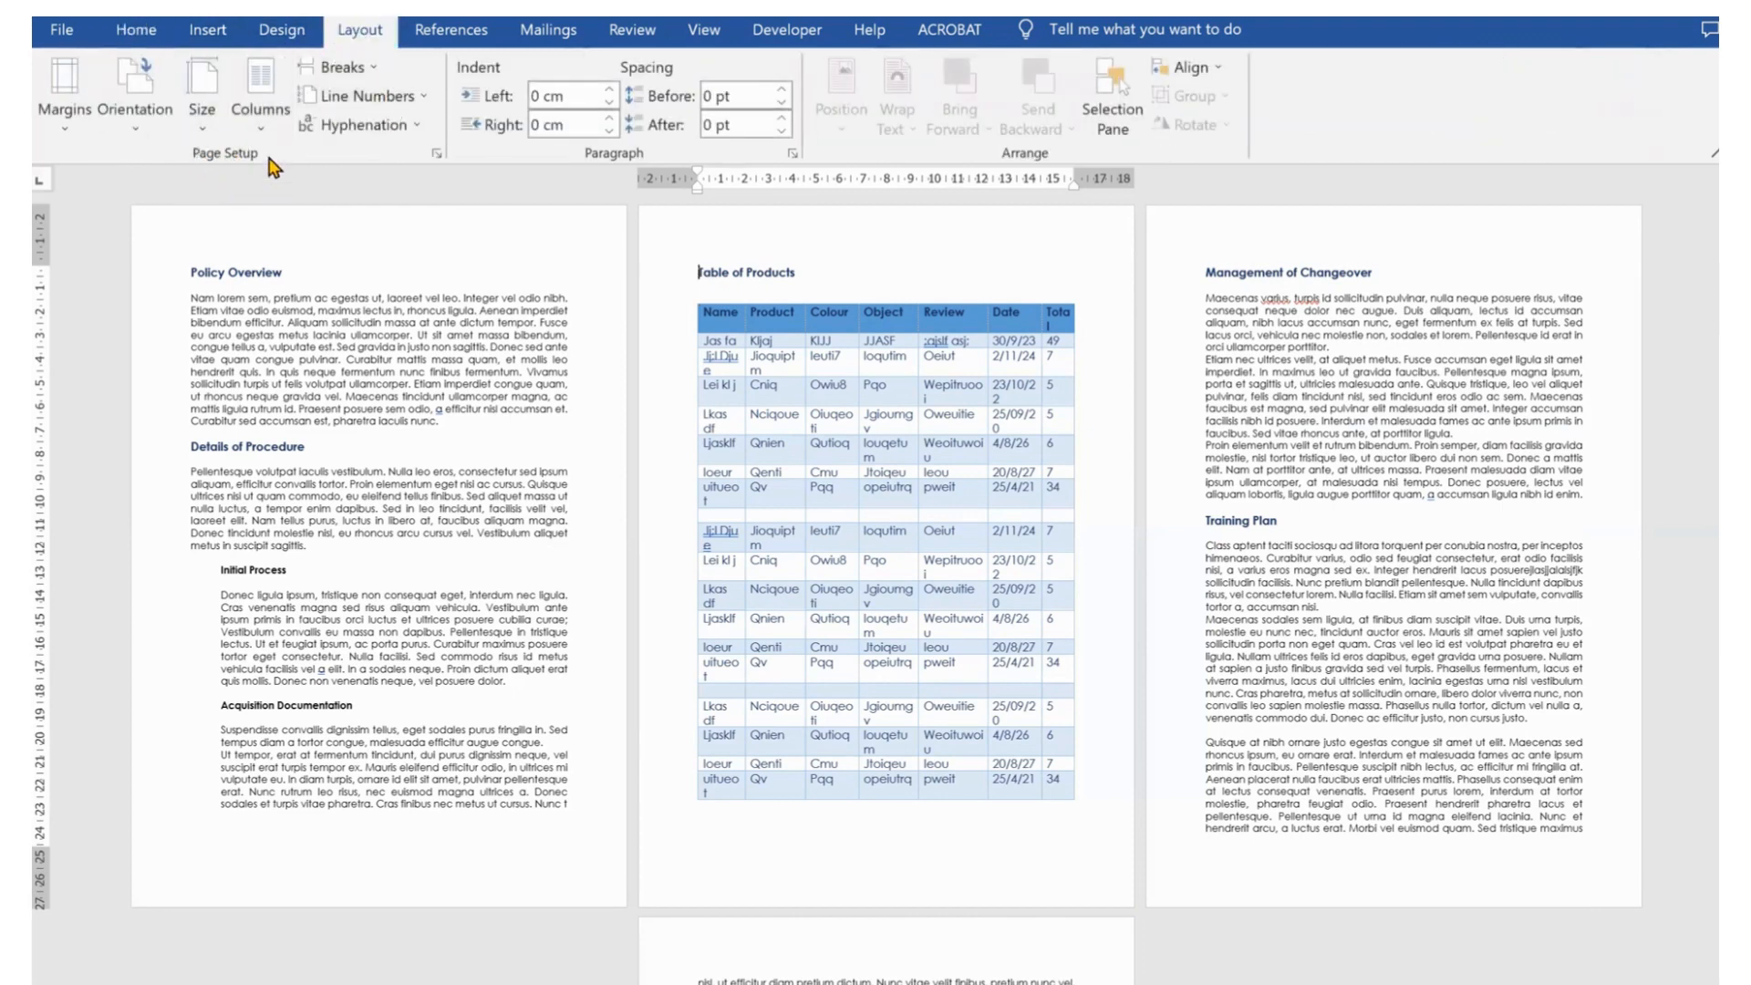
click(437, 157)
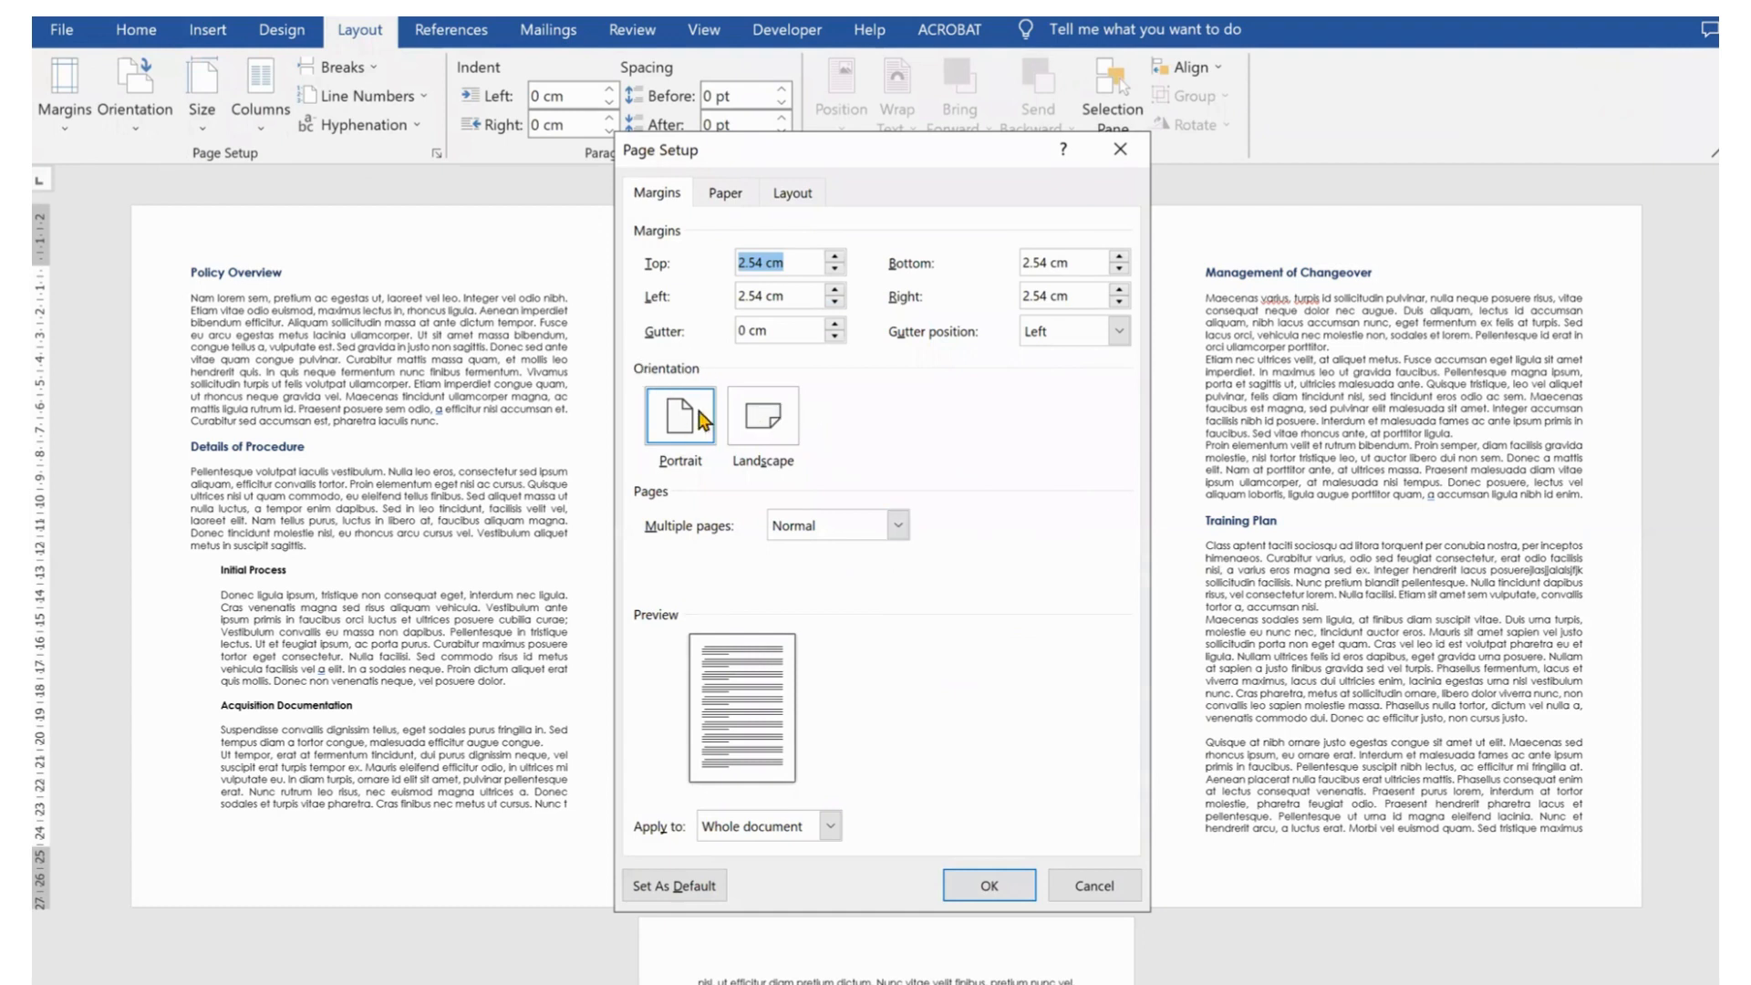
click(764, 432)
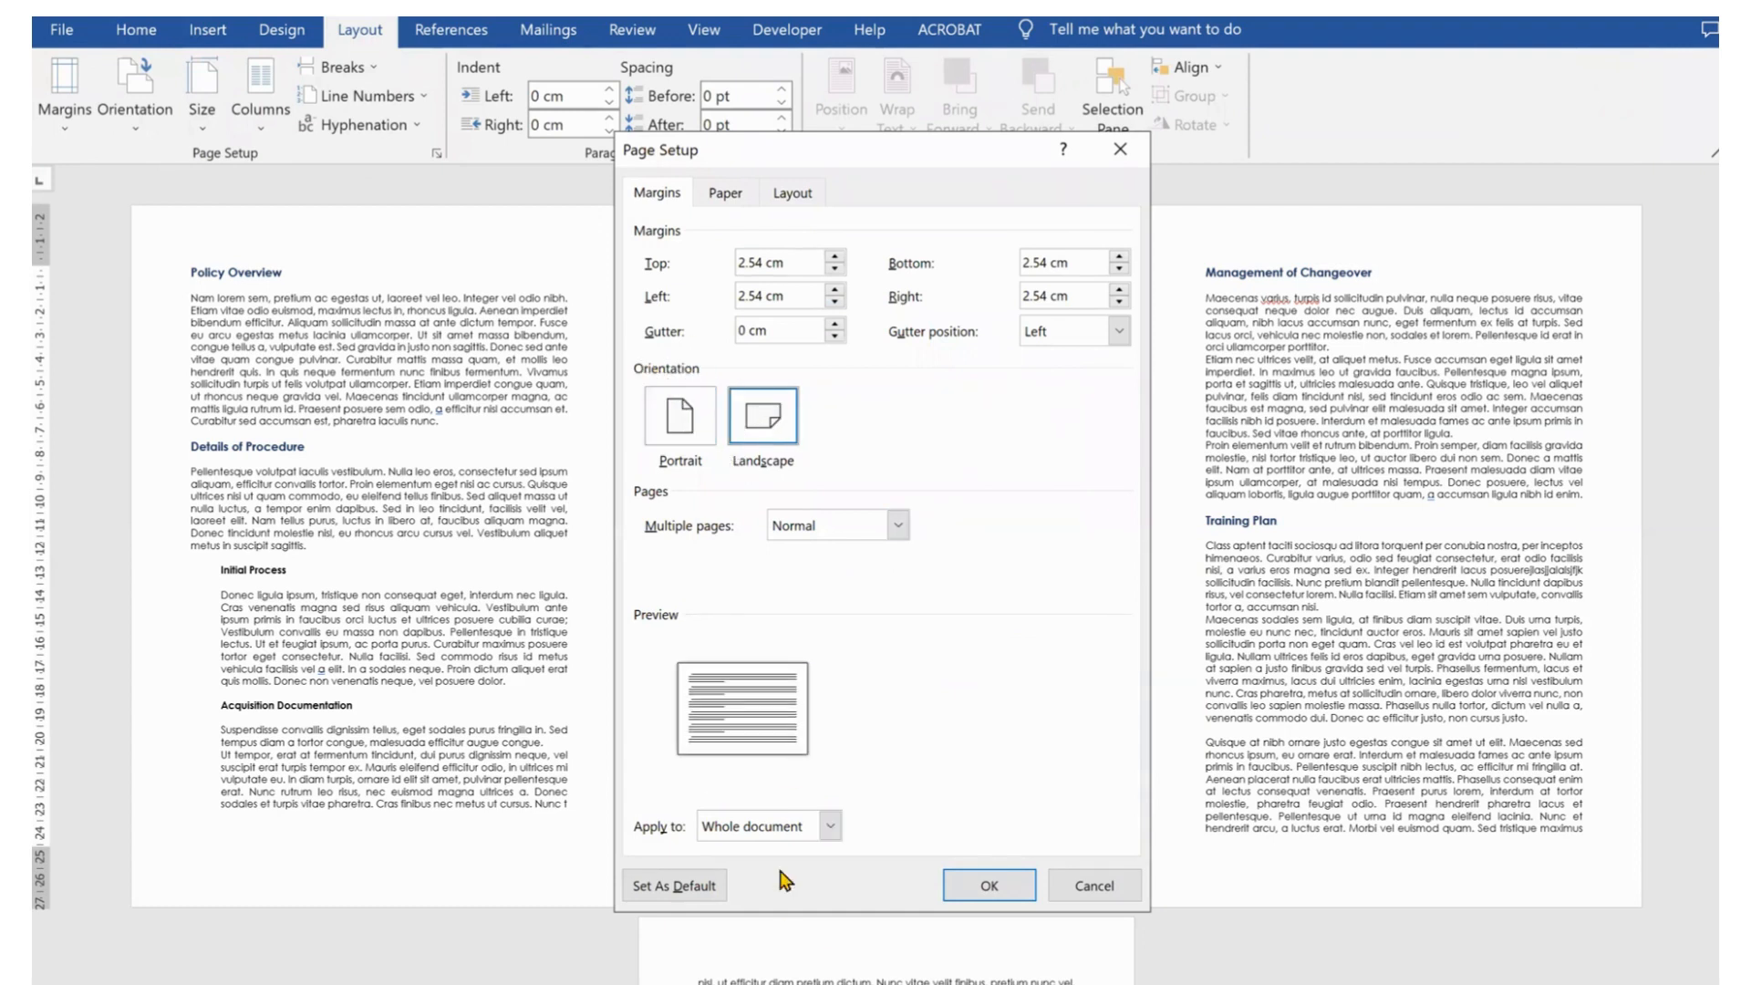
click(830, 826)
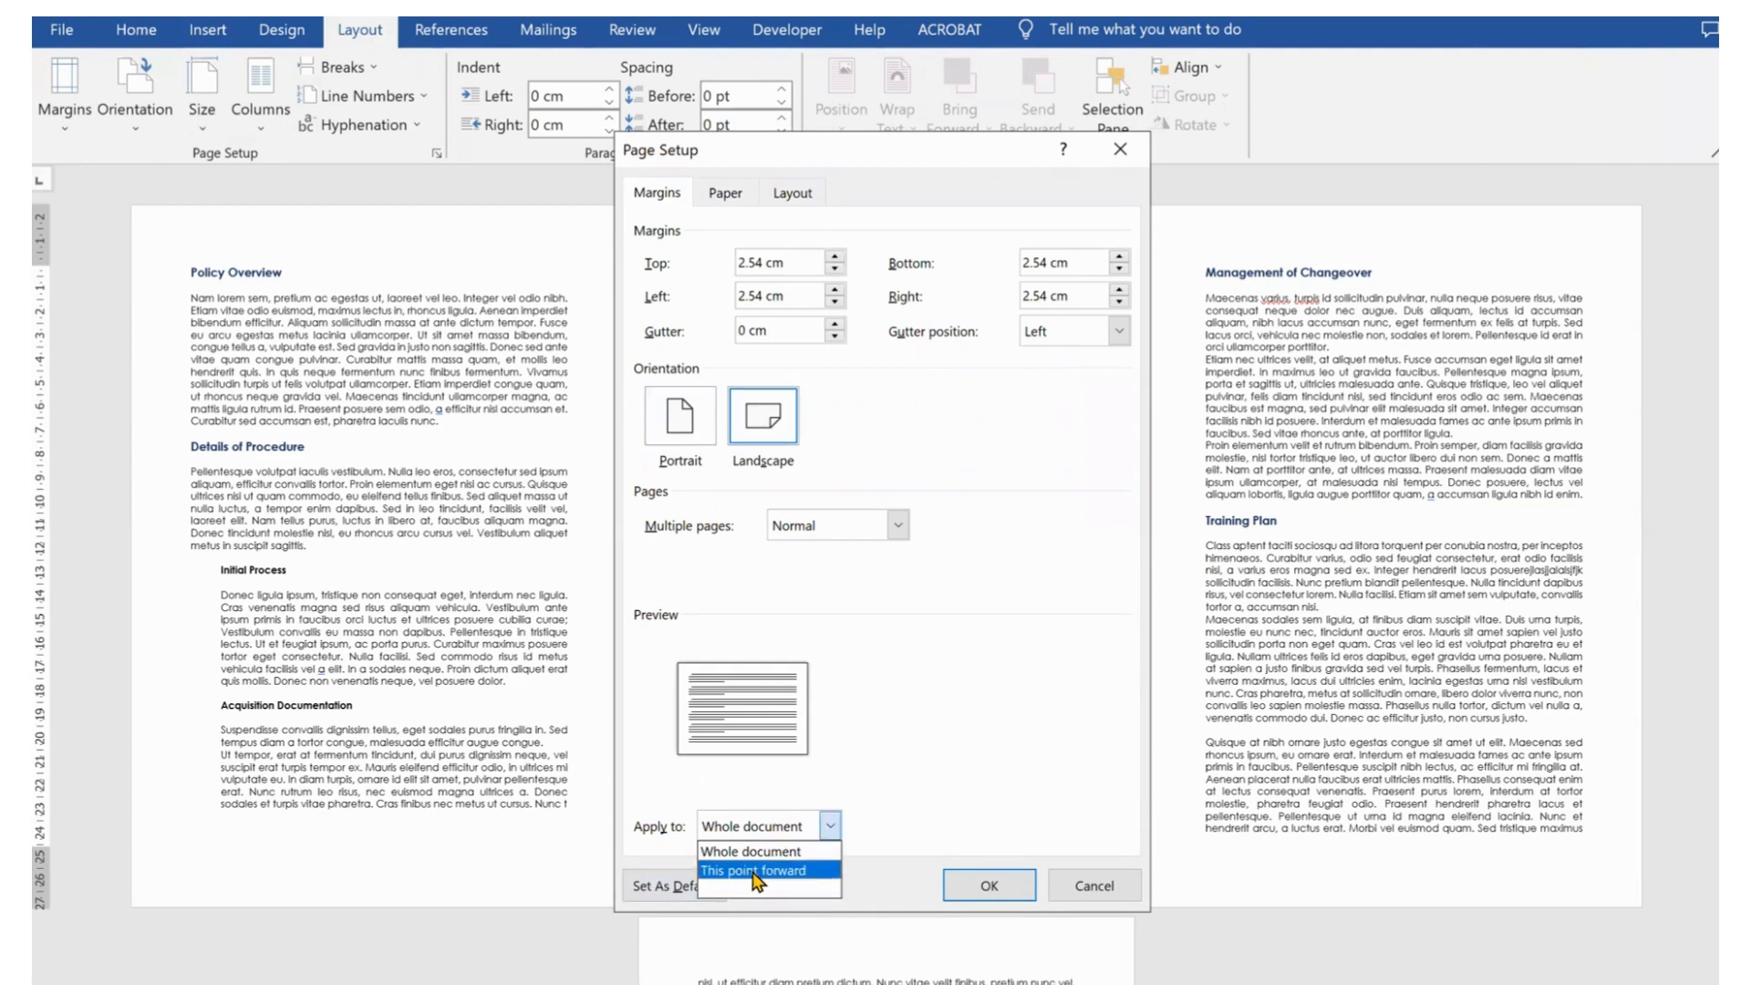
click(753, 872)
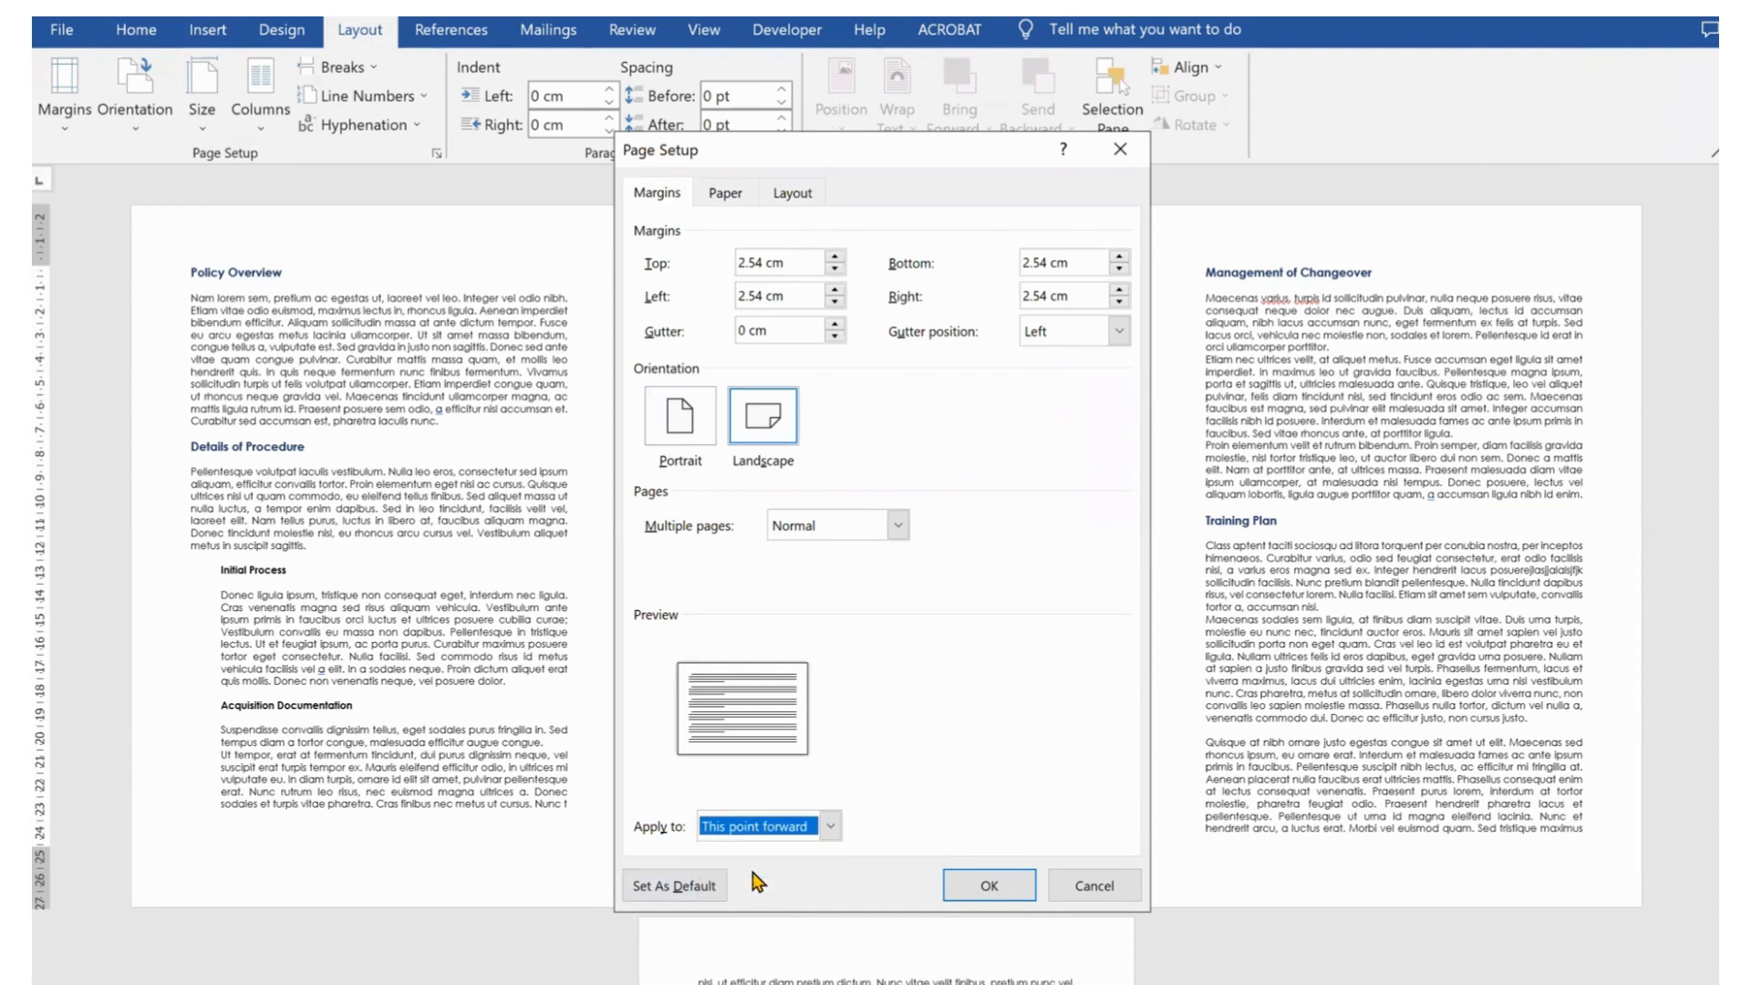
click(990, 886)
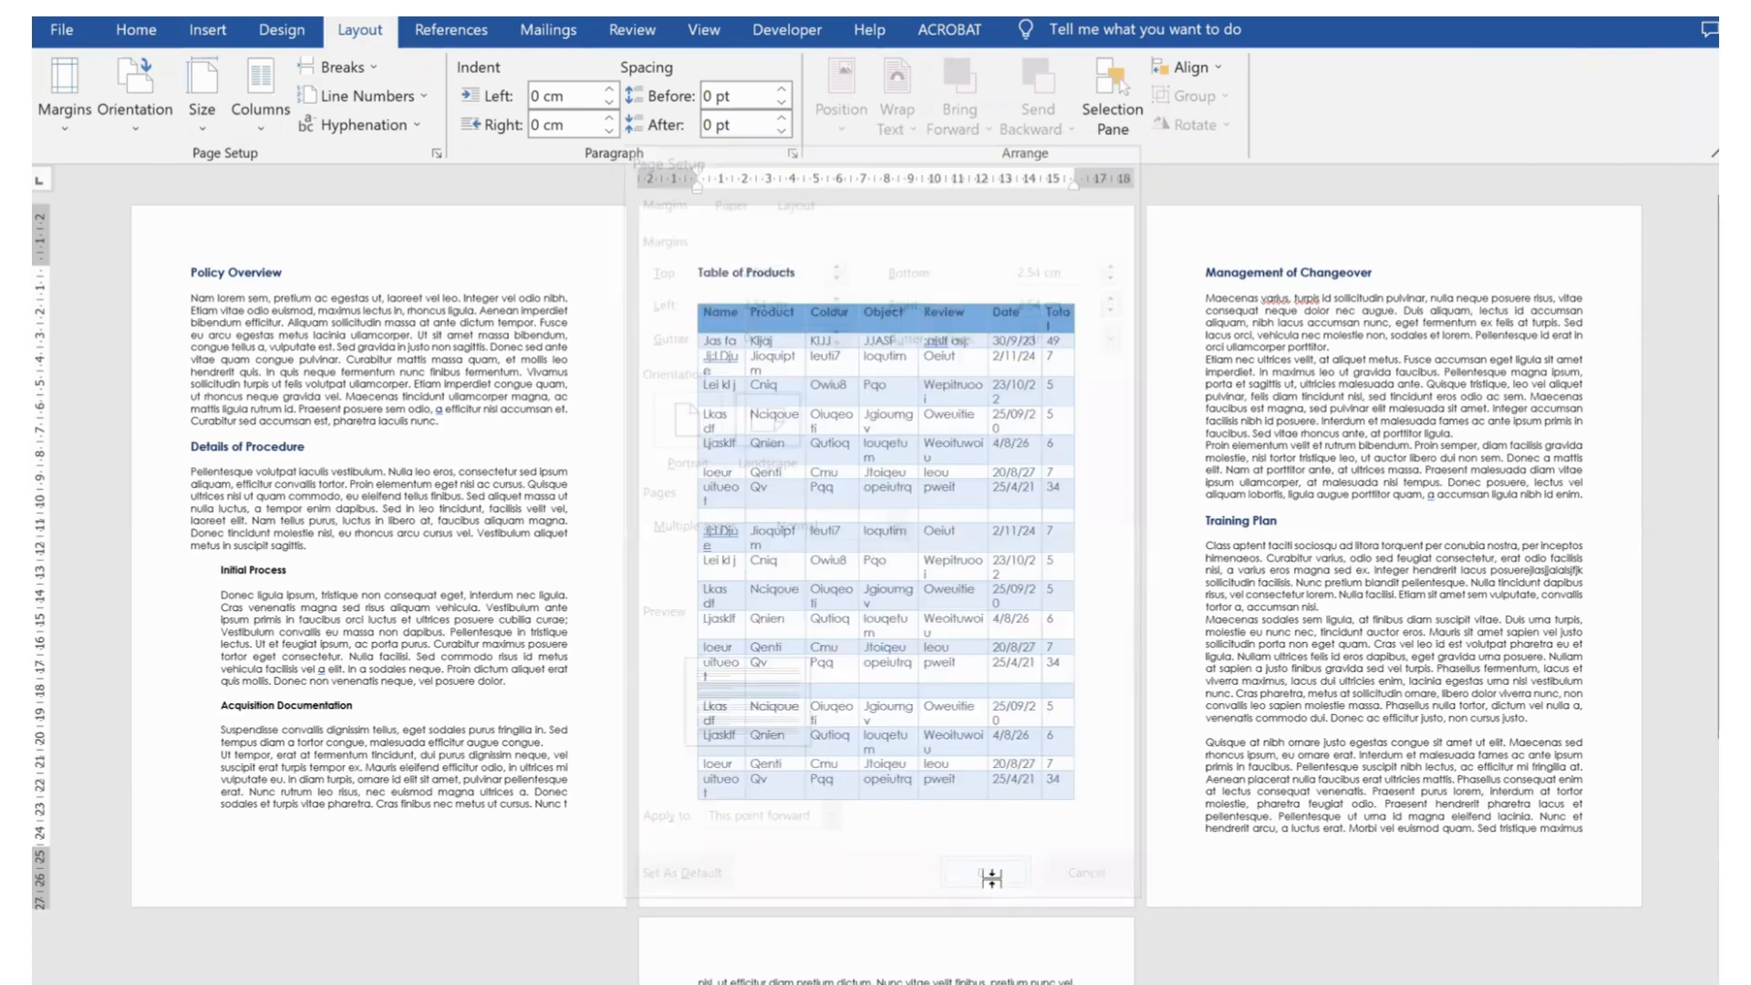
Switch the pages from the Management of Changeover heading onward back to portrait, applied from this point forward
scroll(1073, 791, down, 2)
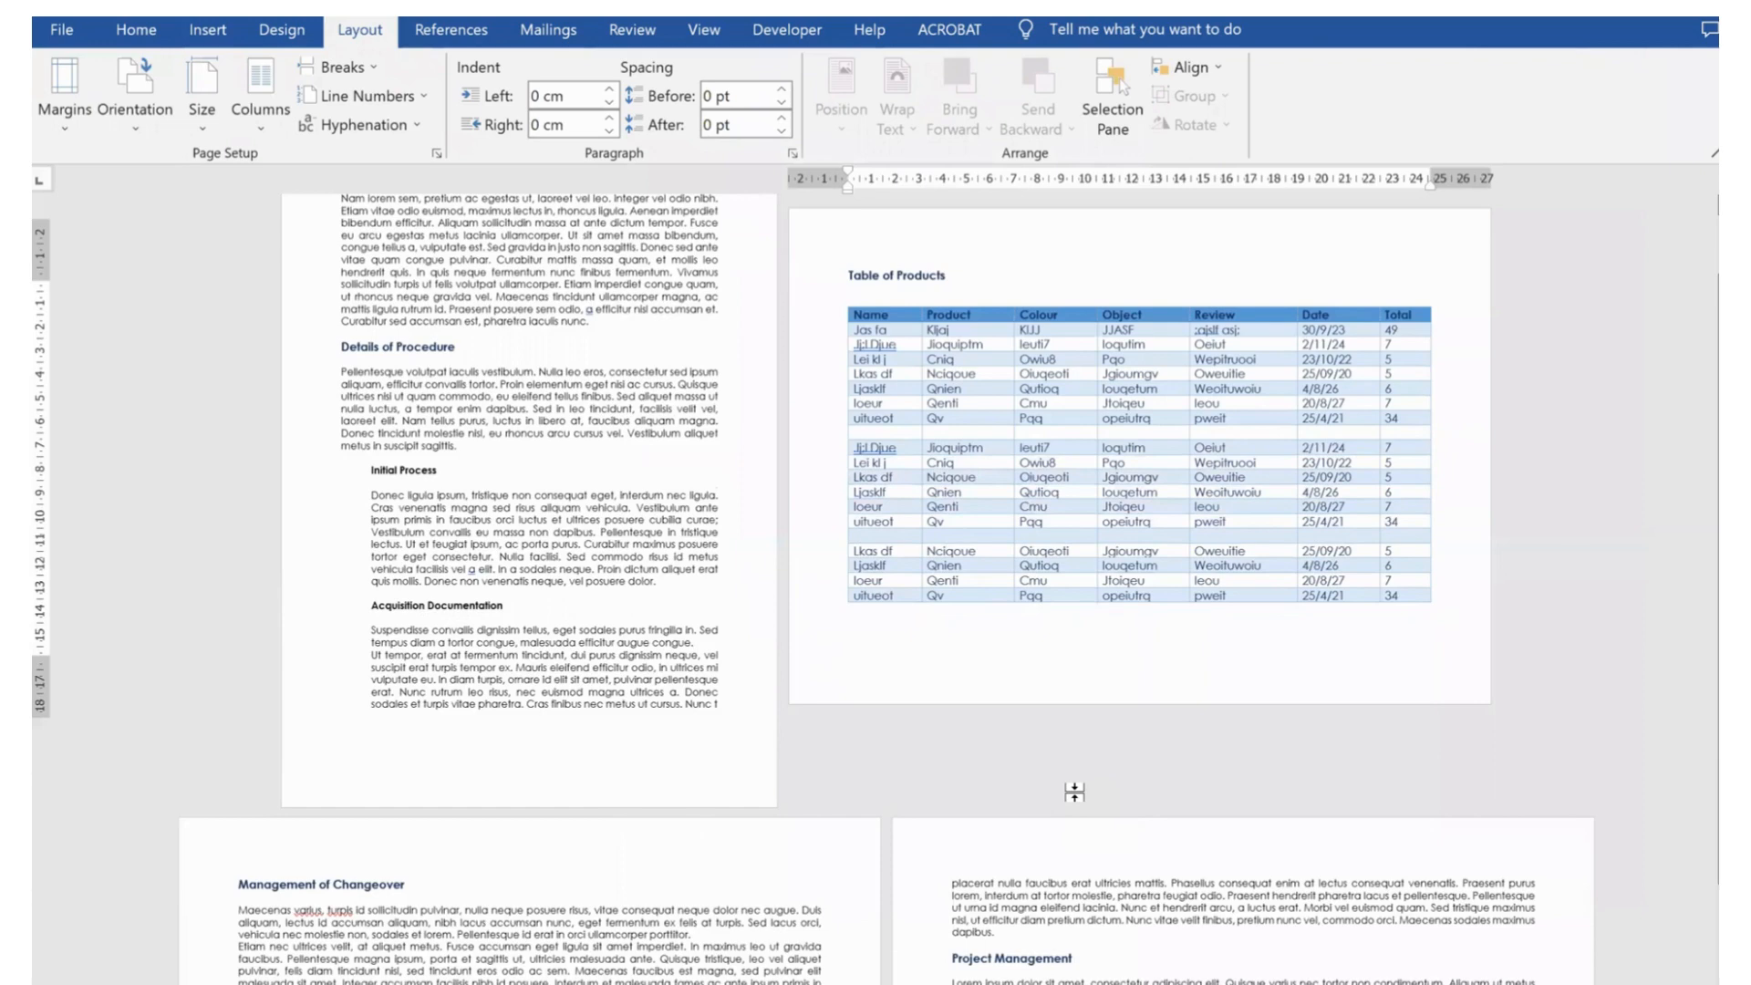
scroll(1073, 791, down, 4)
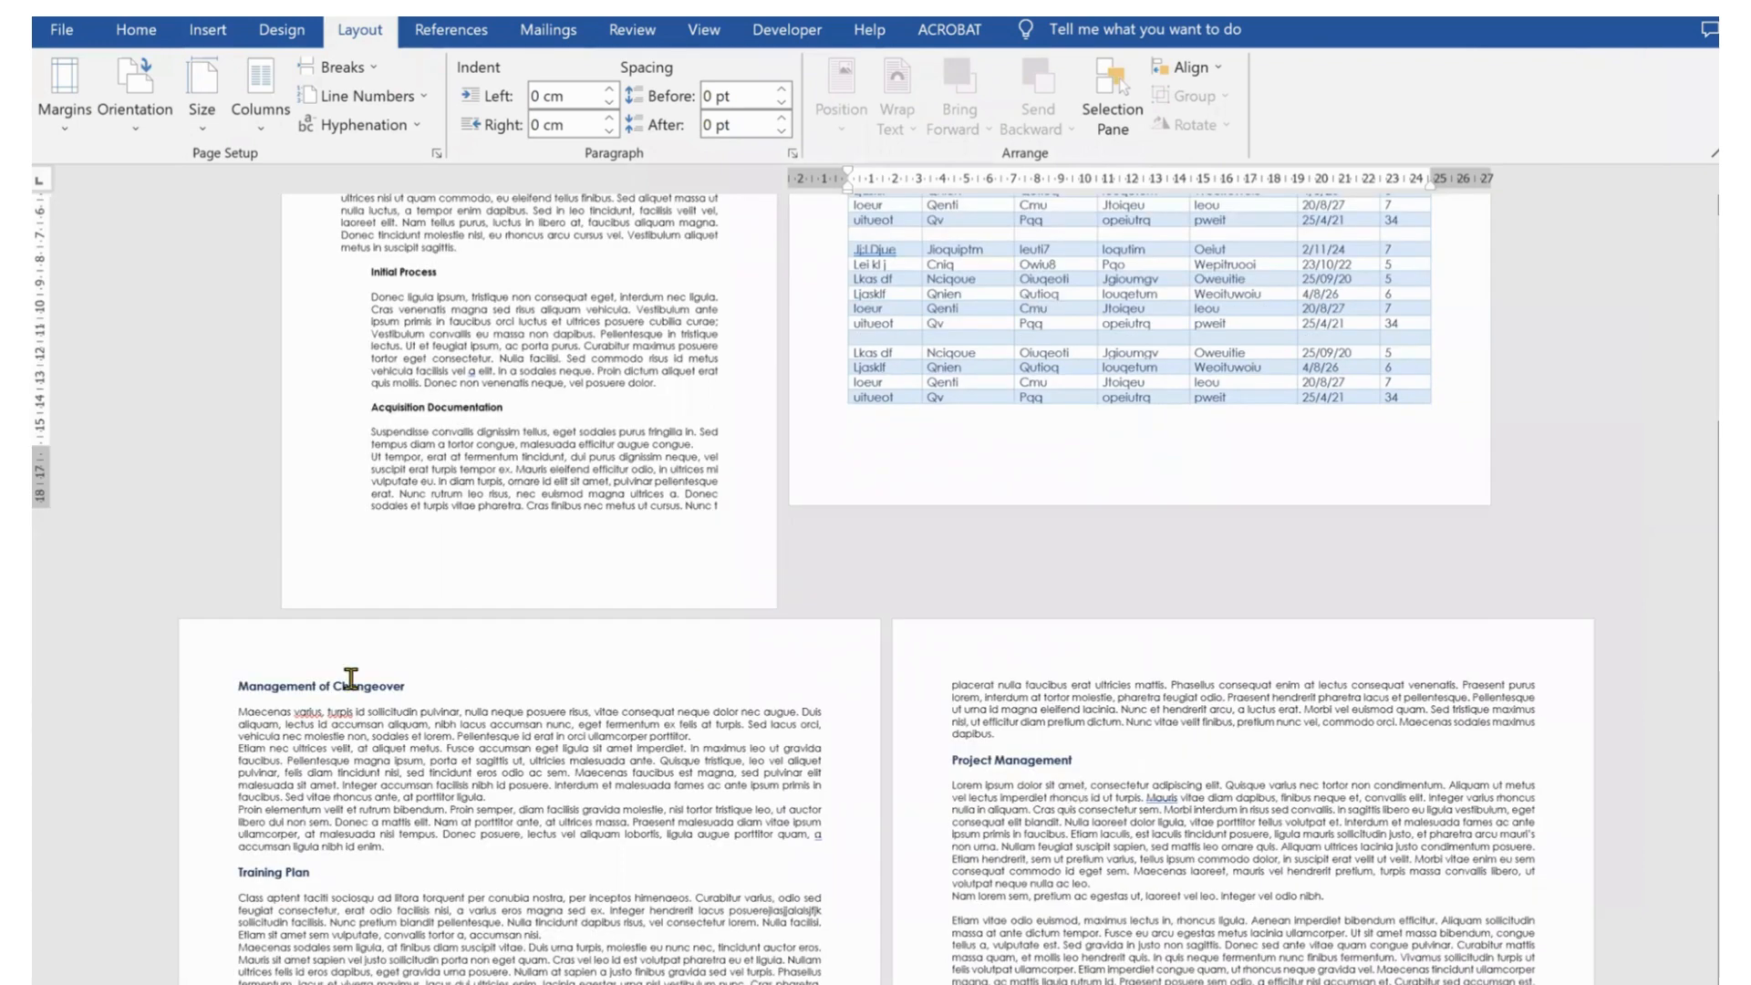
scroll(232, 707, up, 1)
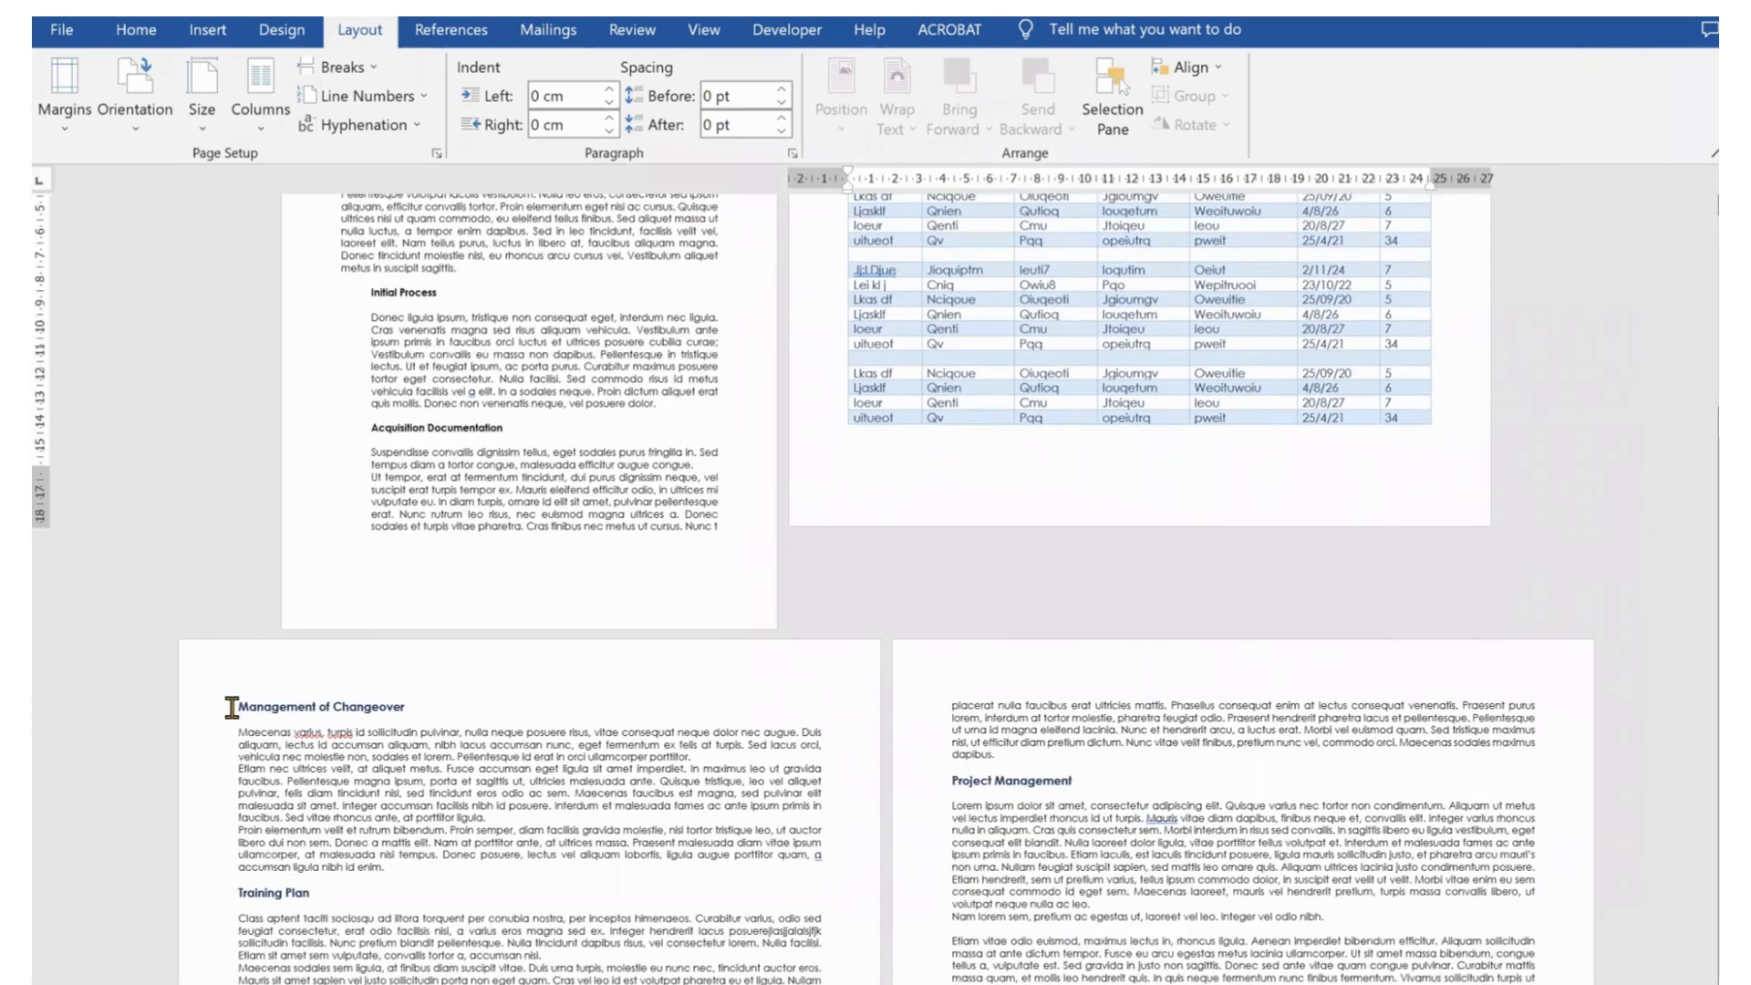
click(233, 712)
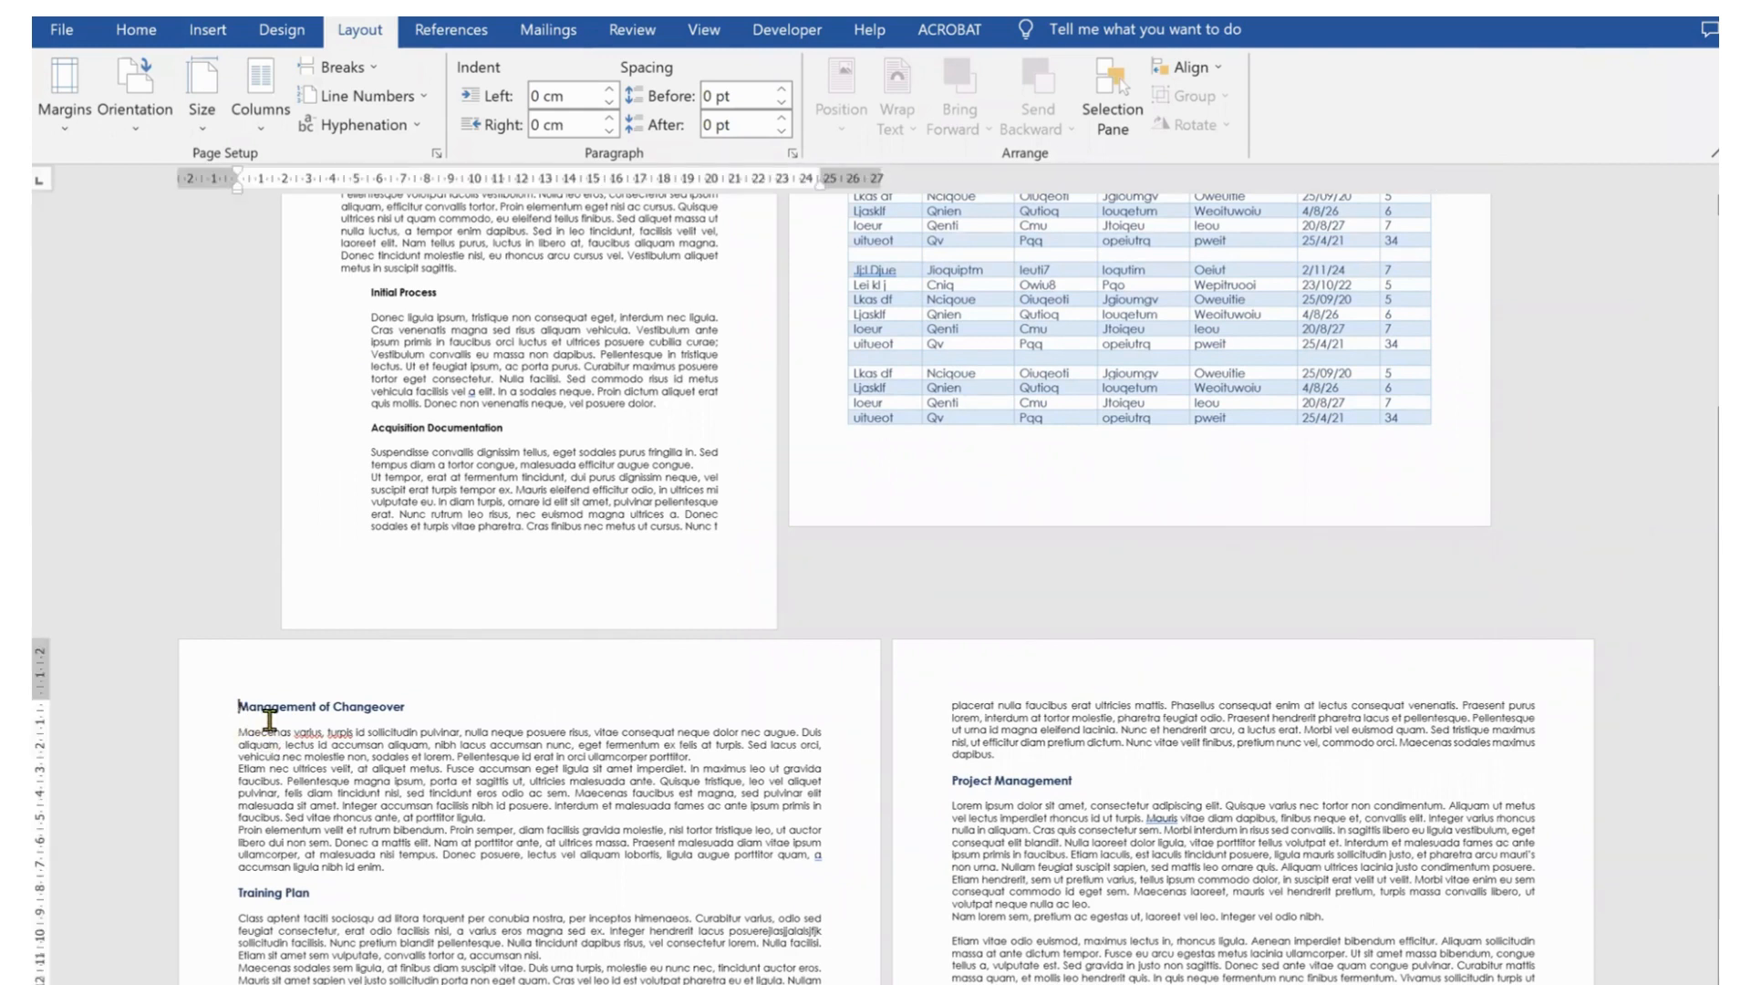
click(435, 156)
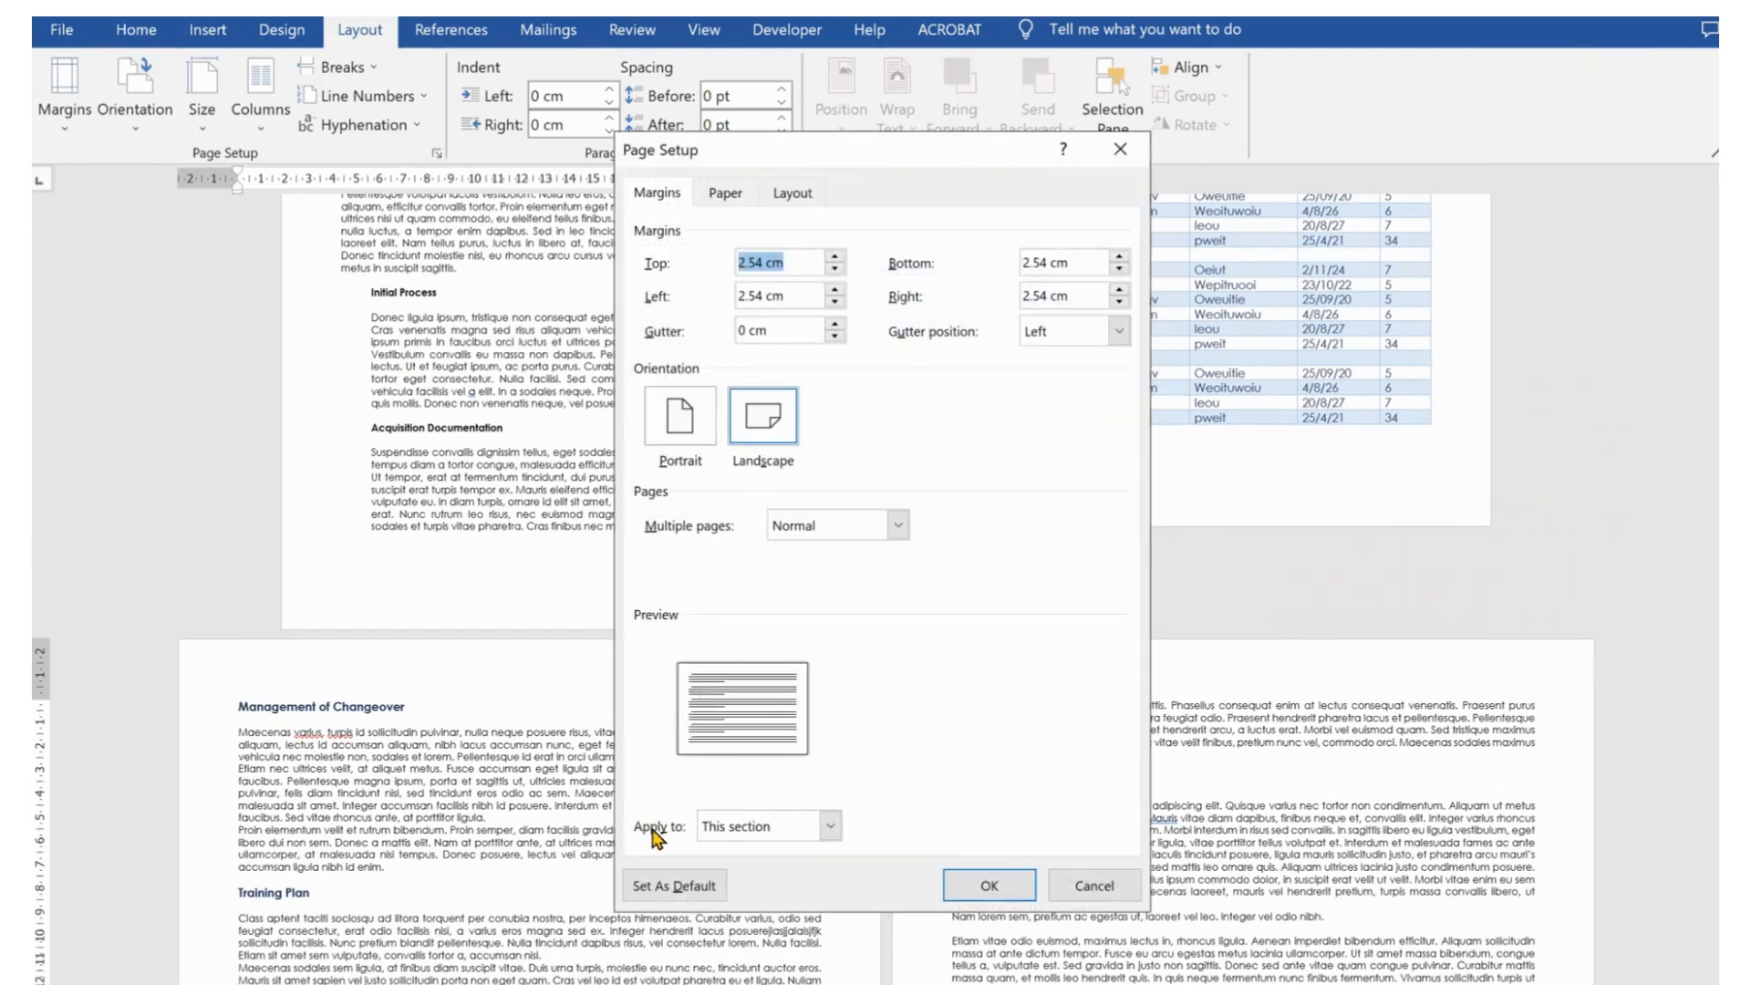
click(694, 444)
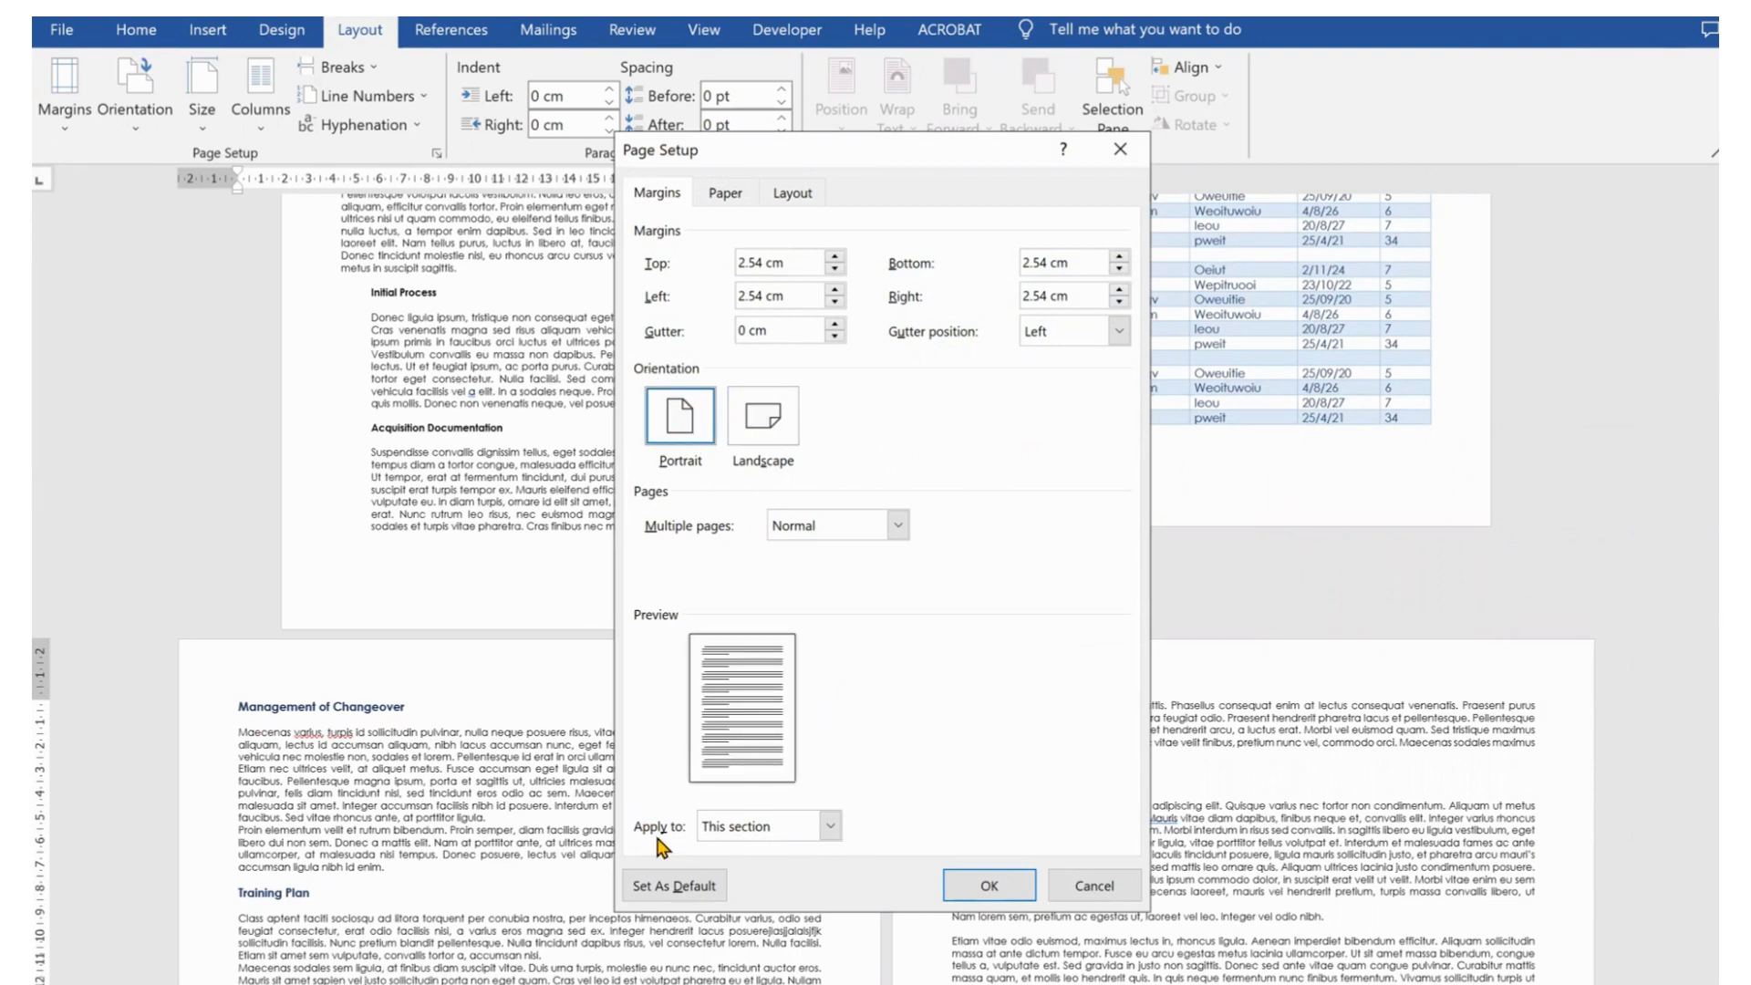
click(829, 825)
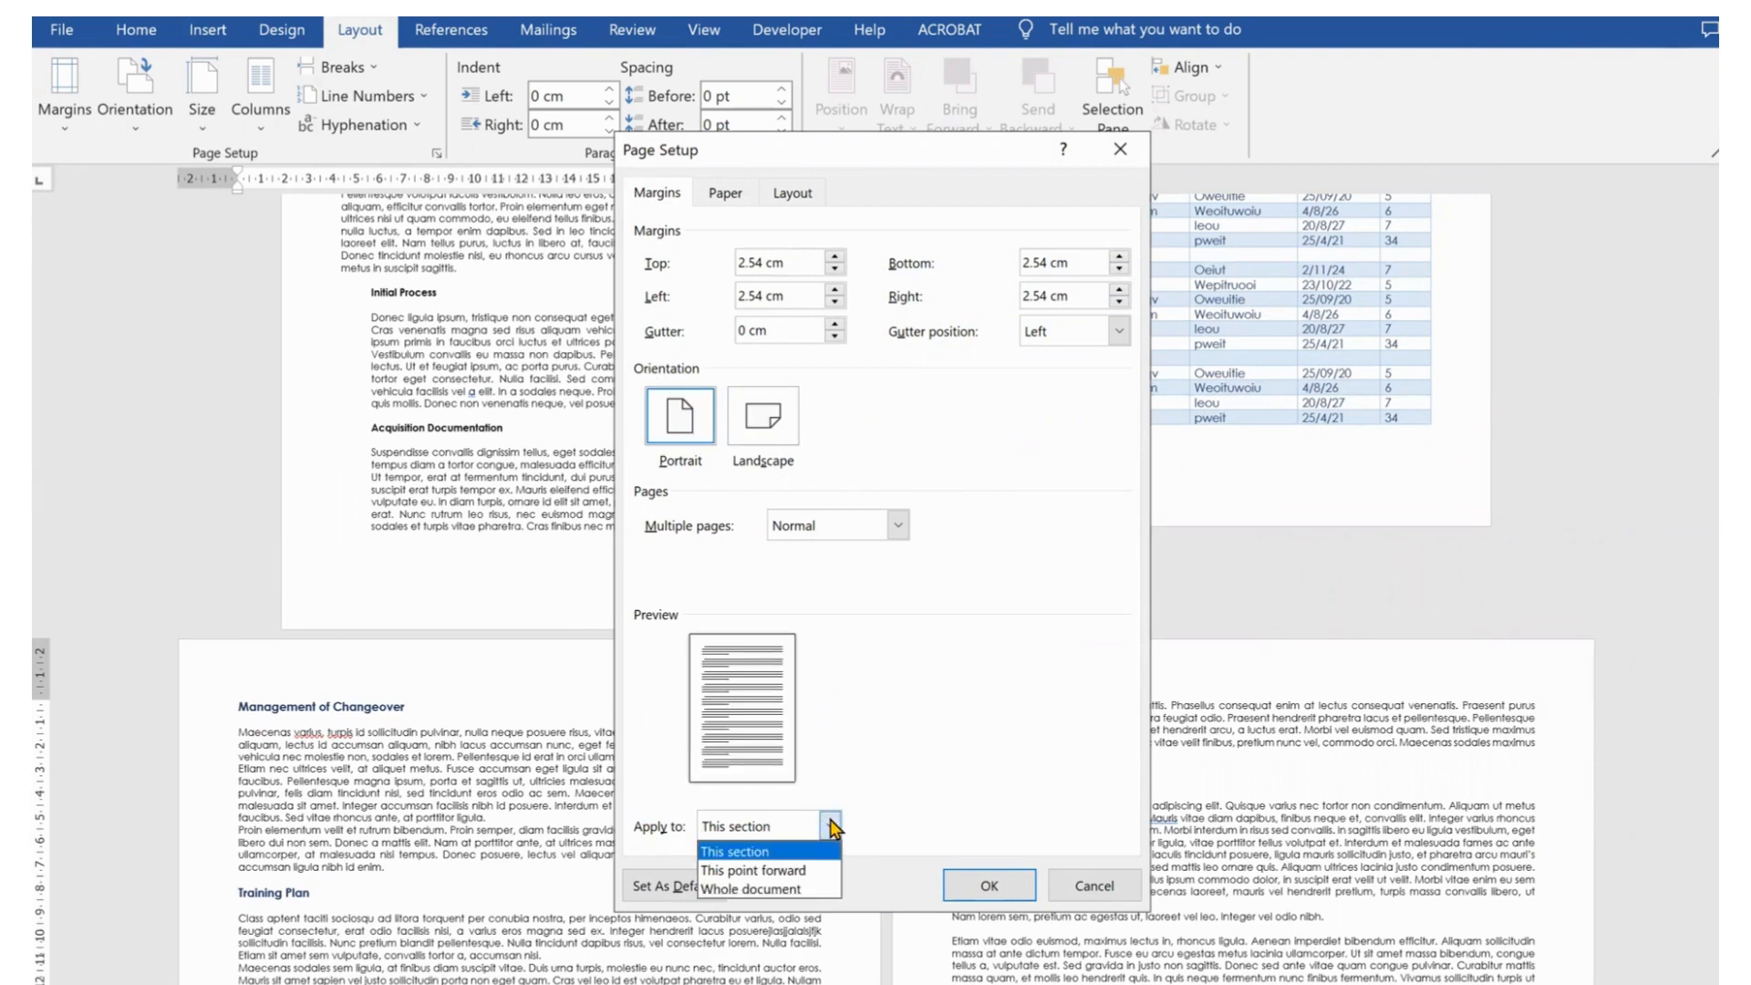
click(816, 874)
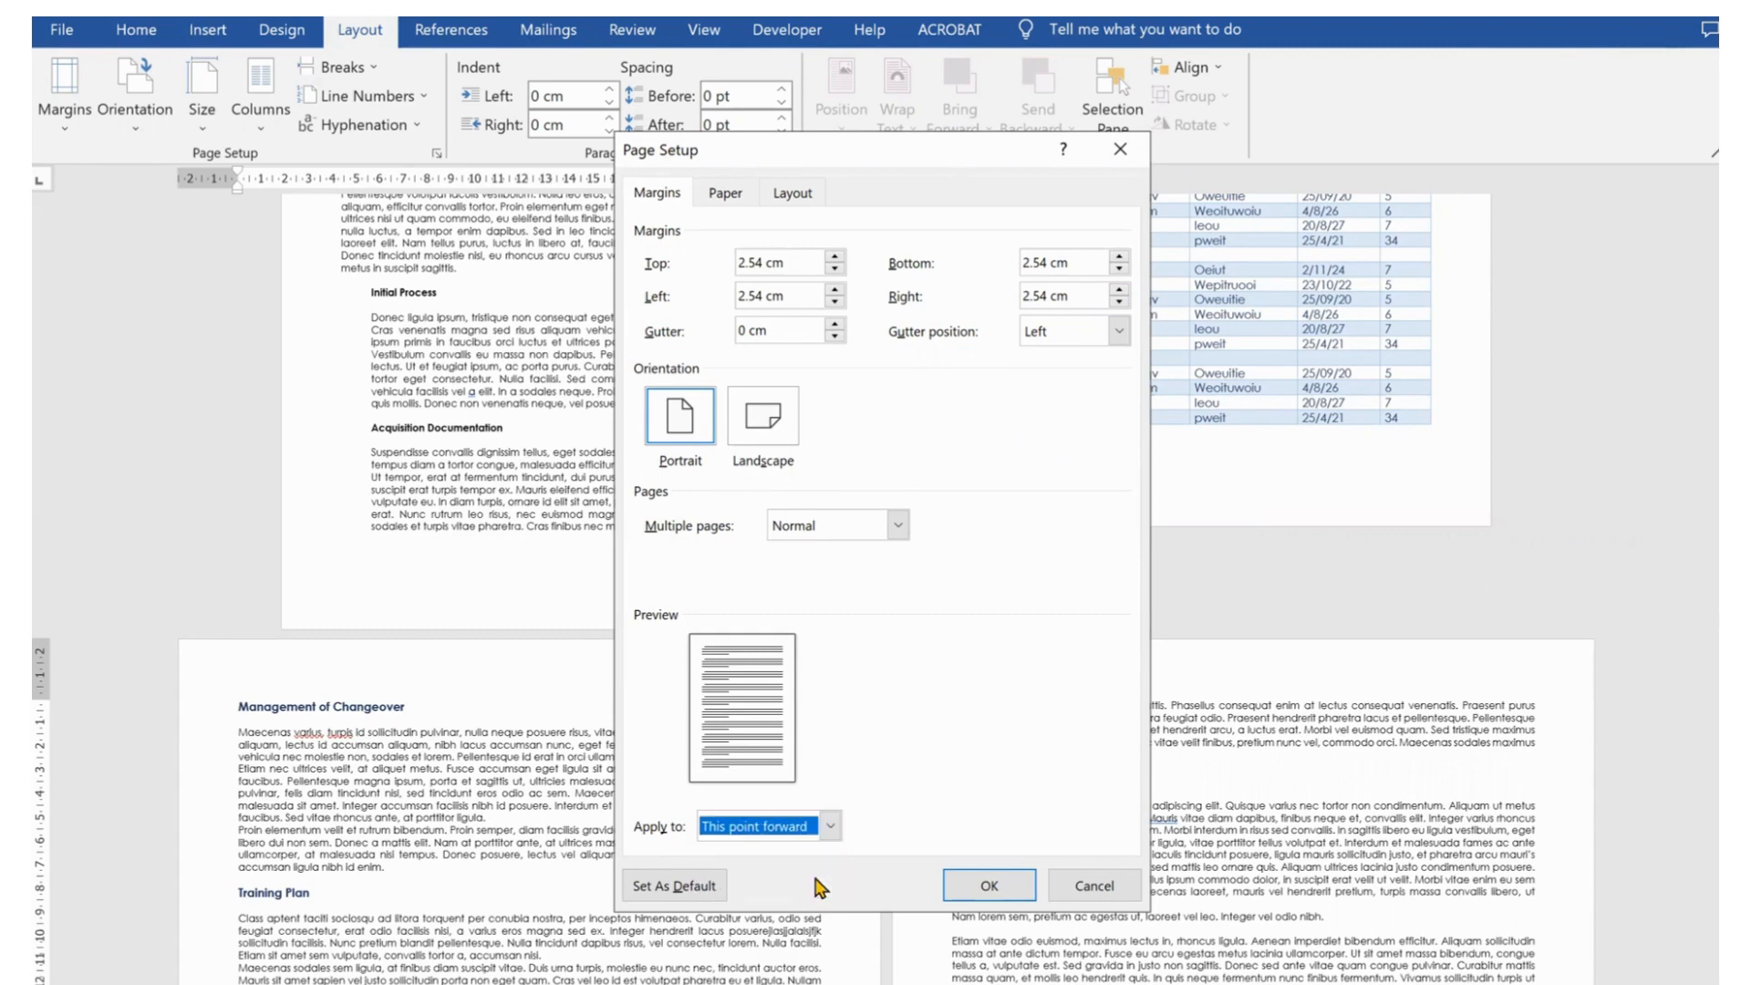
click(994, 886)
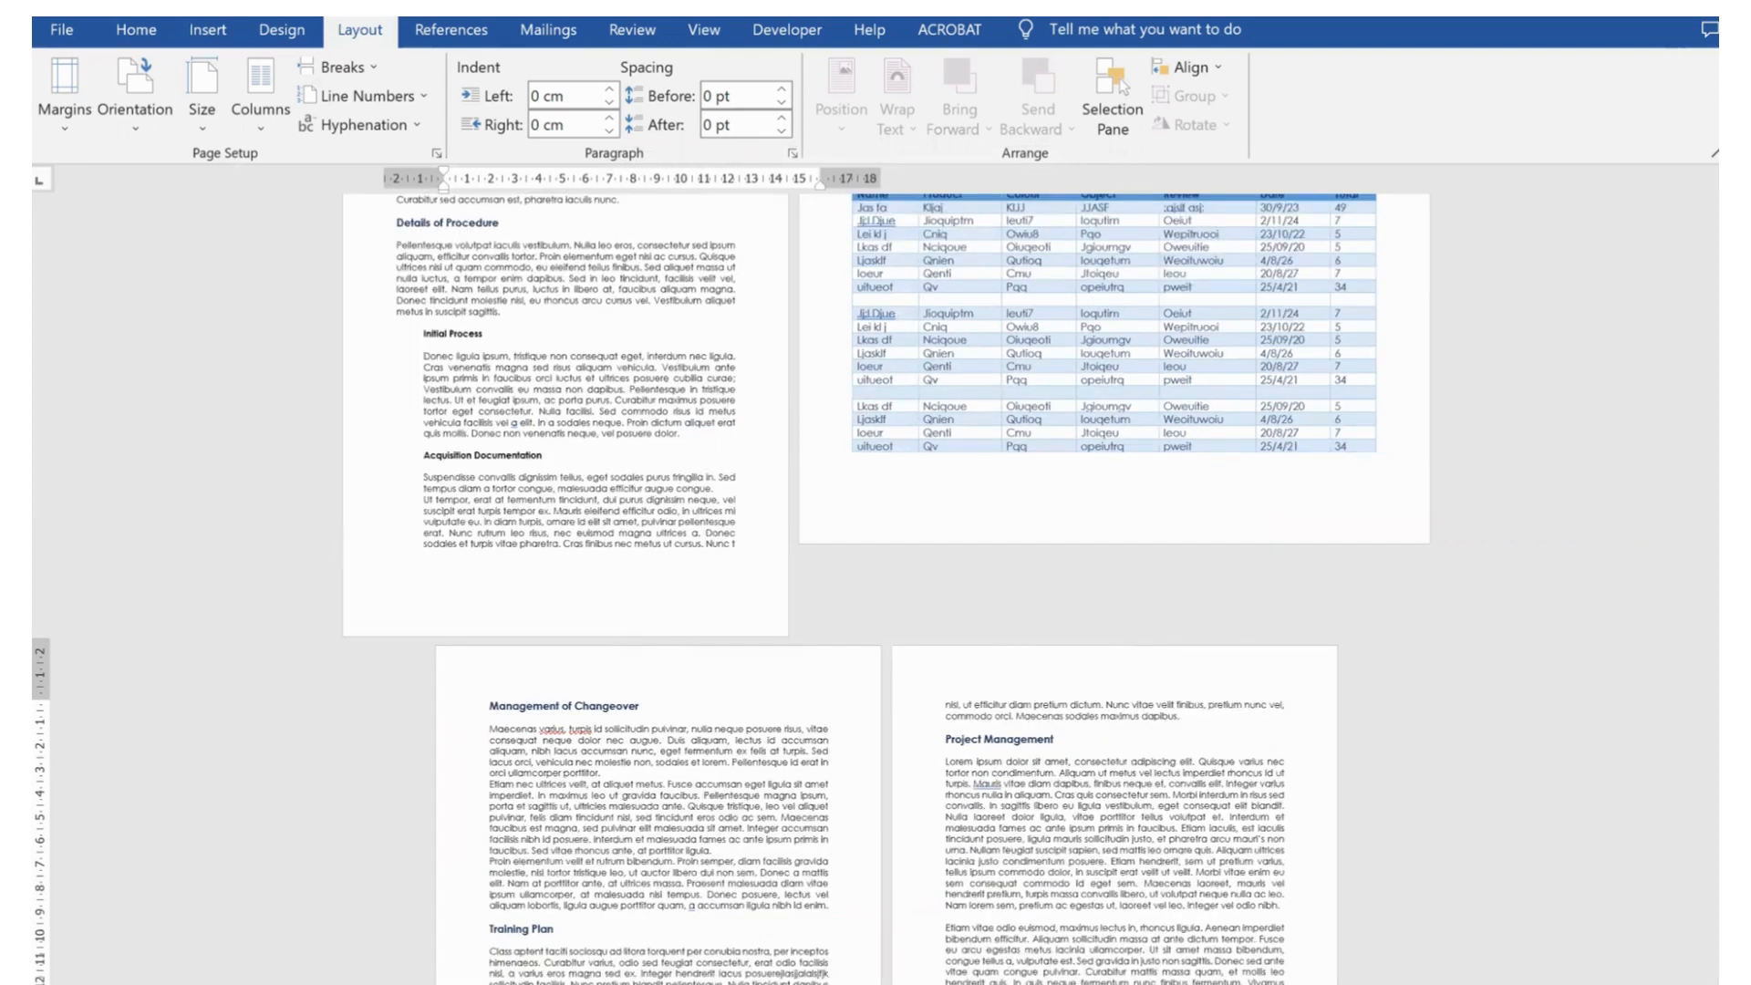
Turn on the display of paragraph marks and hidden formatting symbols
scroll(875, 584, down, 3)
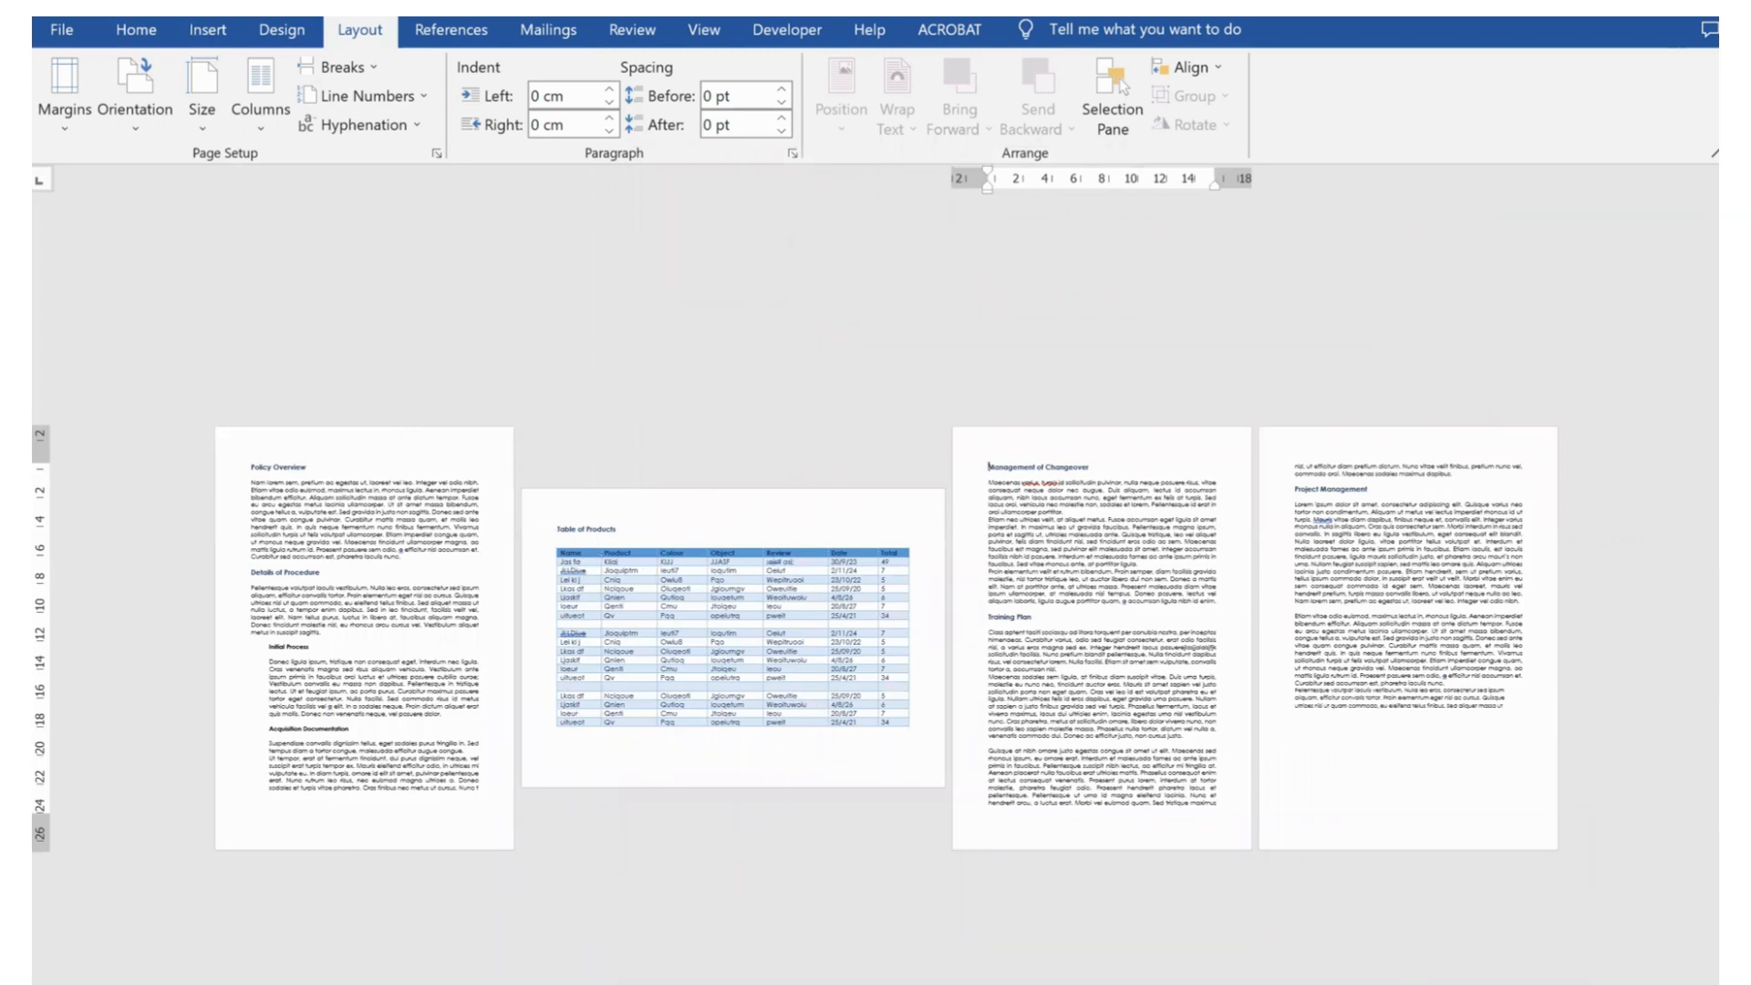
scroll(875, 639, up, 1)
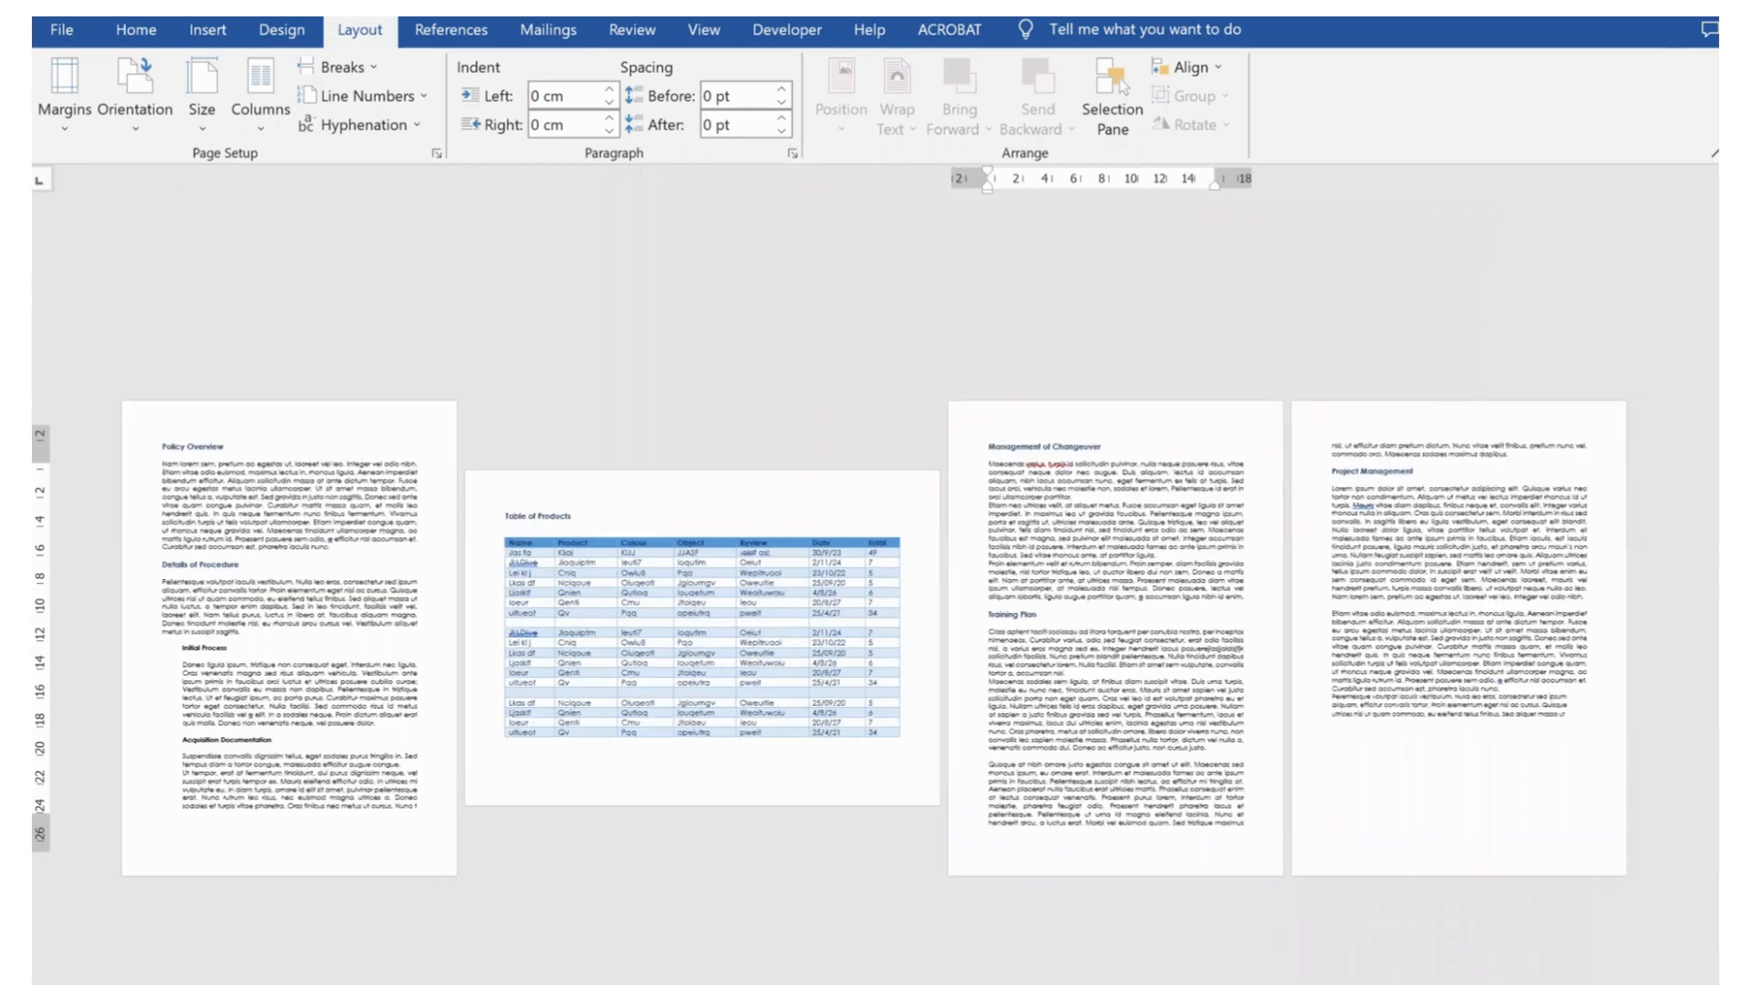
scroll(875, 593, up, 1)
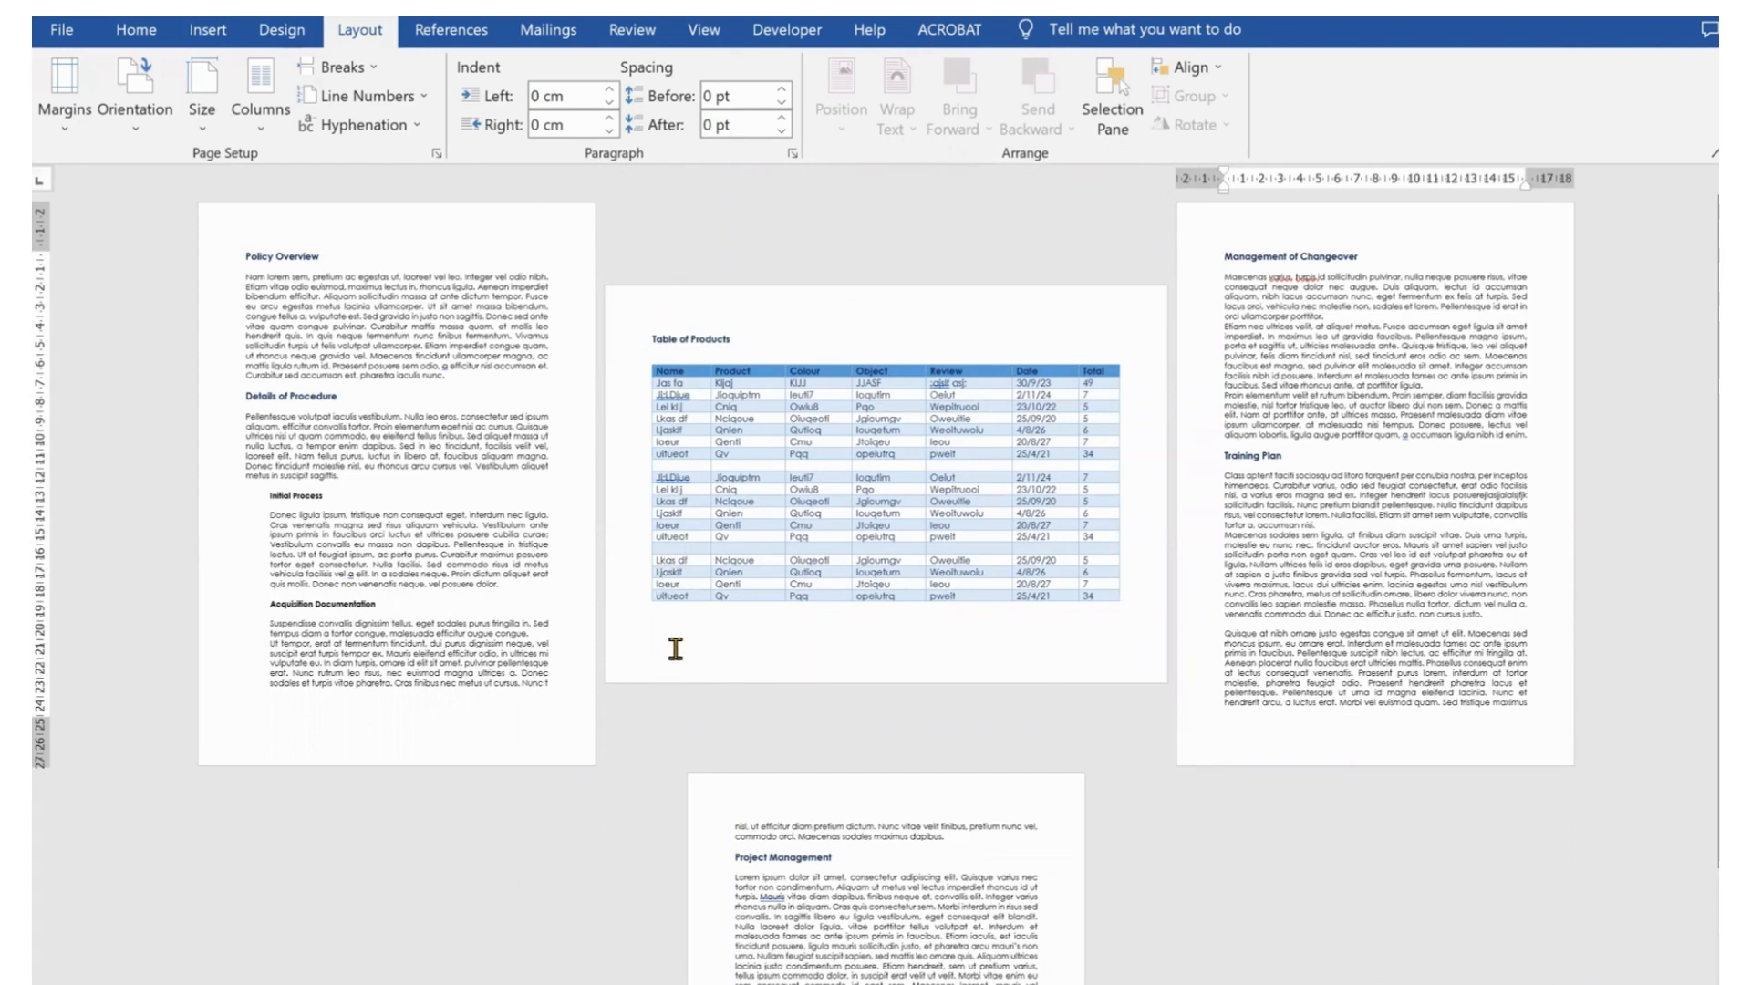
click(134, 37)
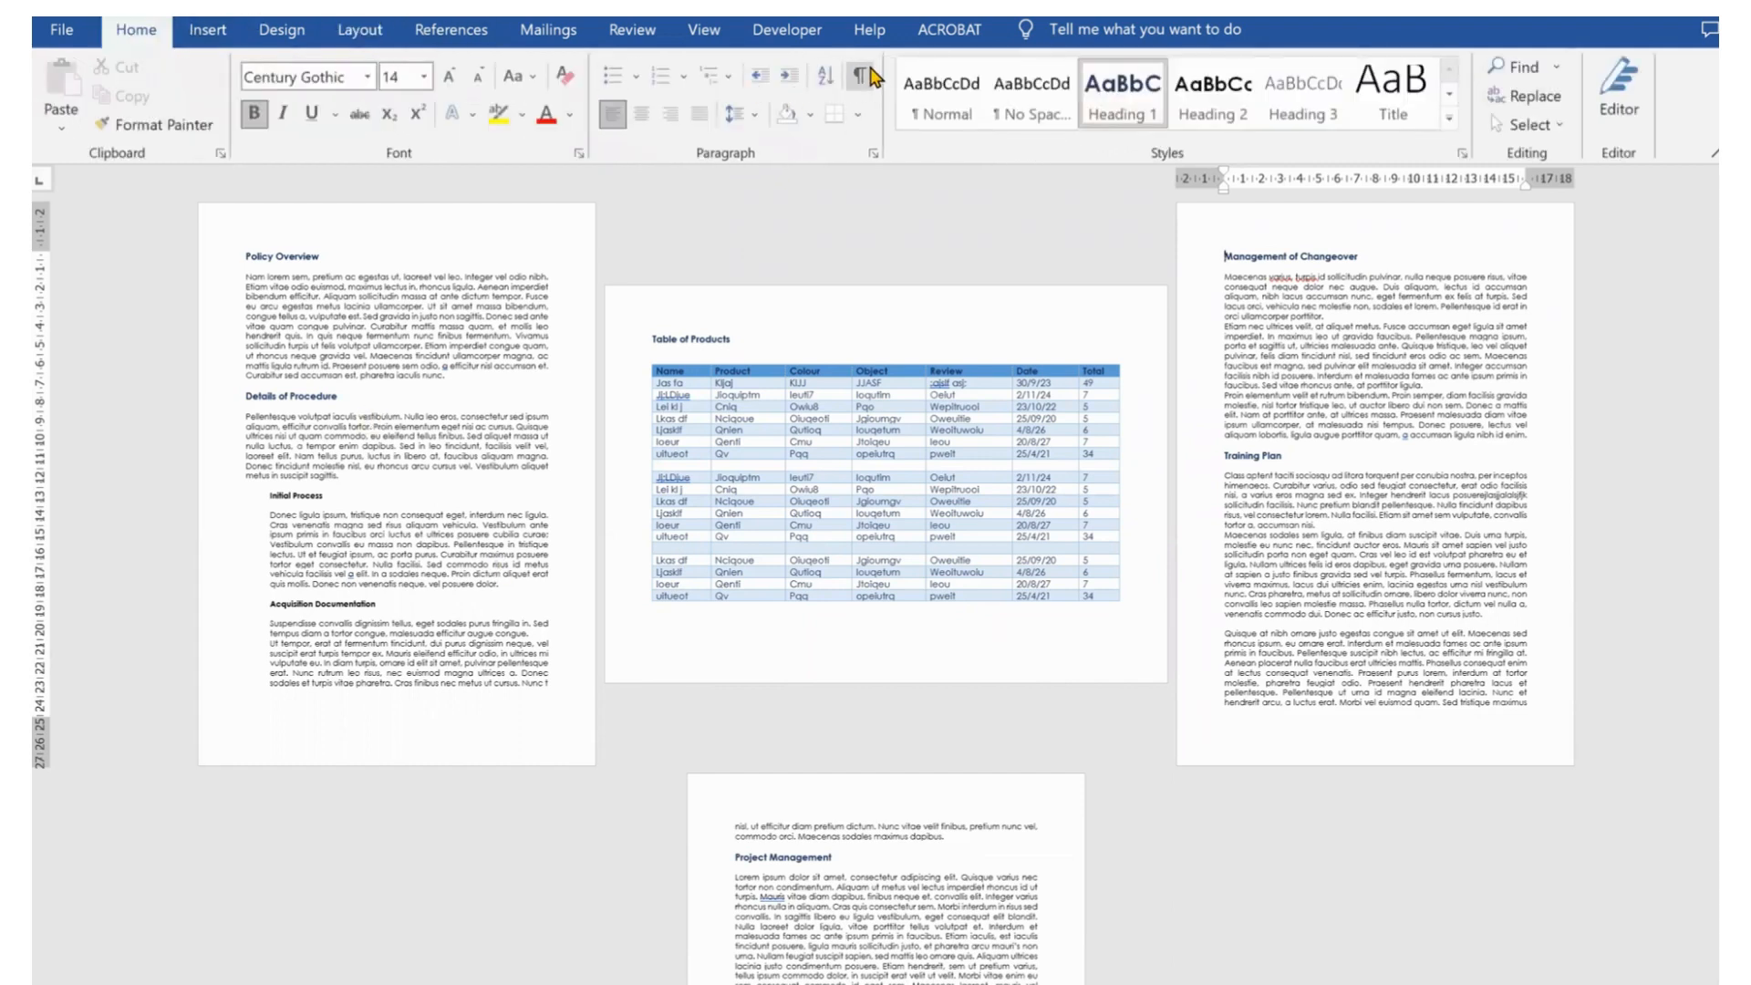
click(862, 87)
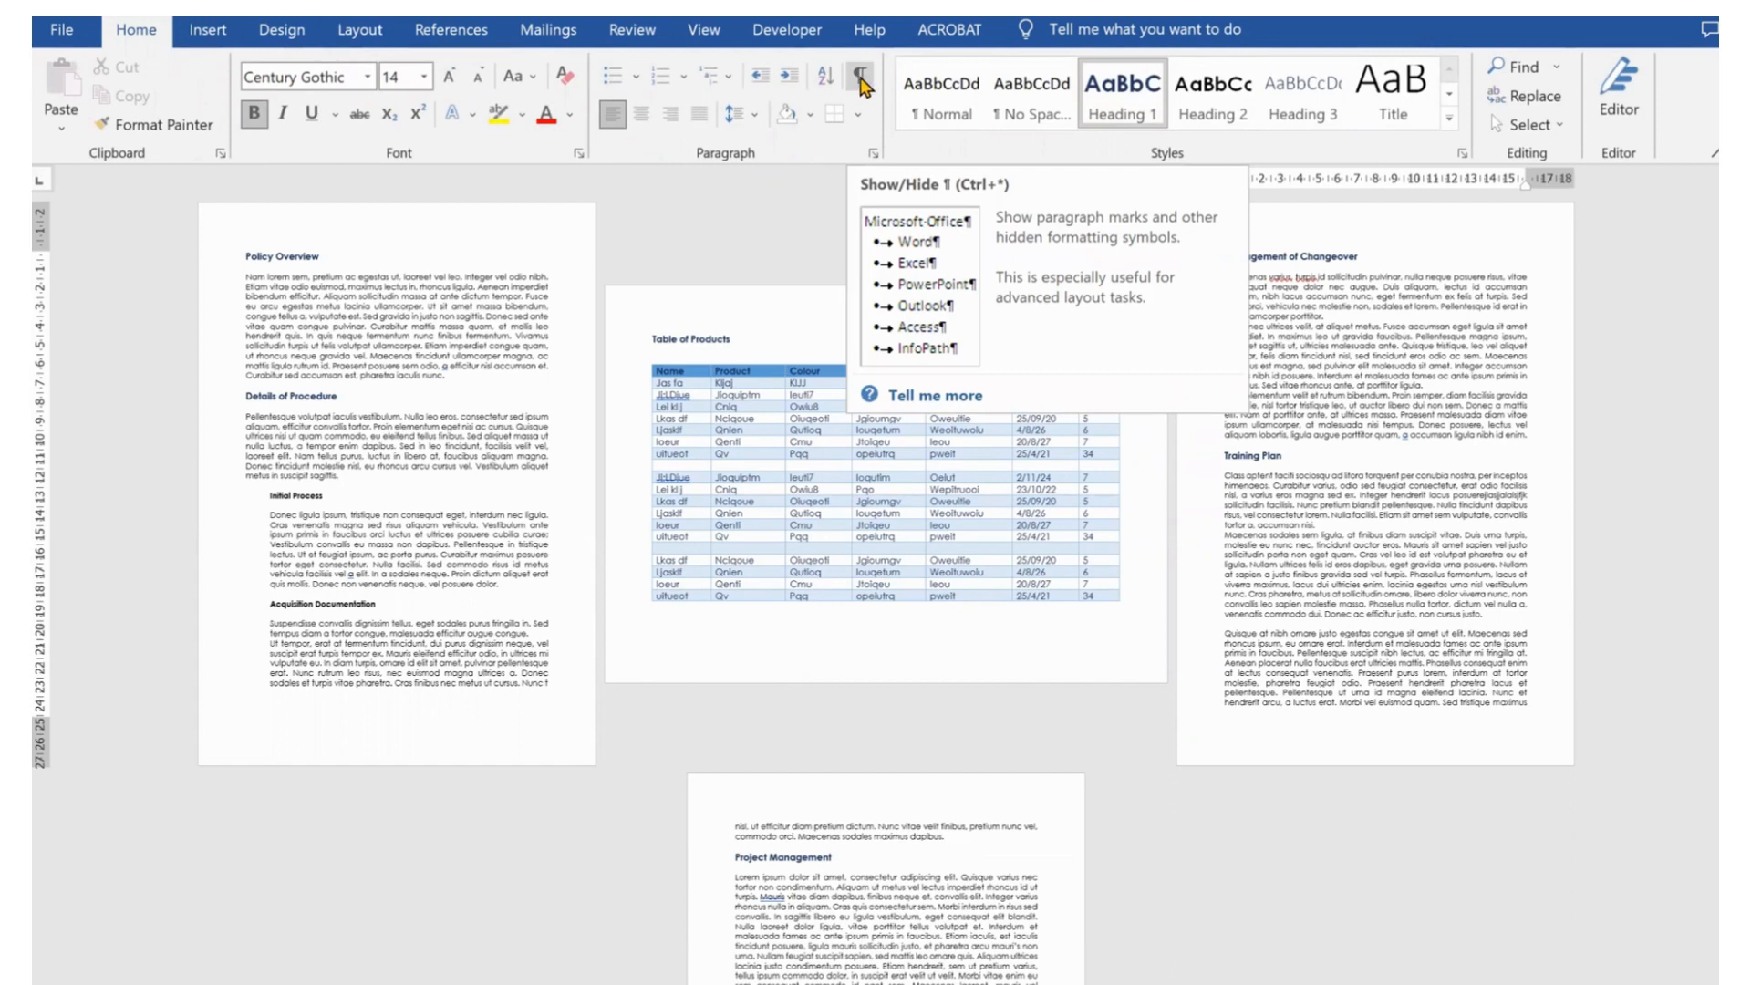
click(862, 87)
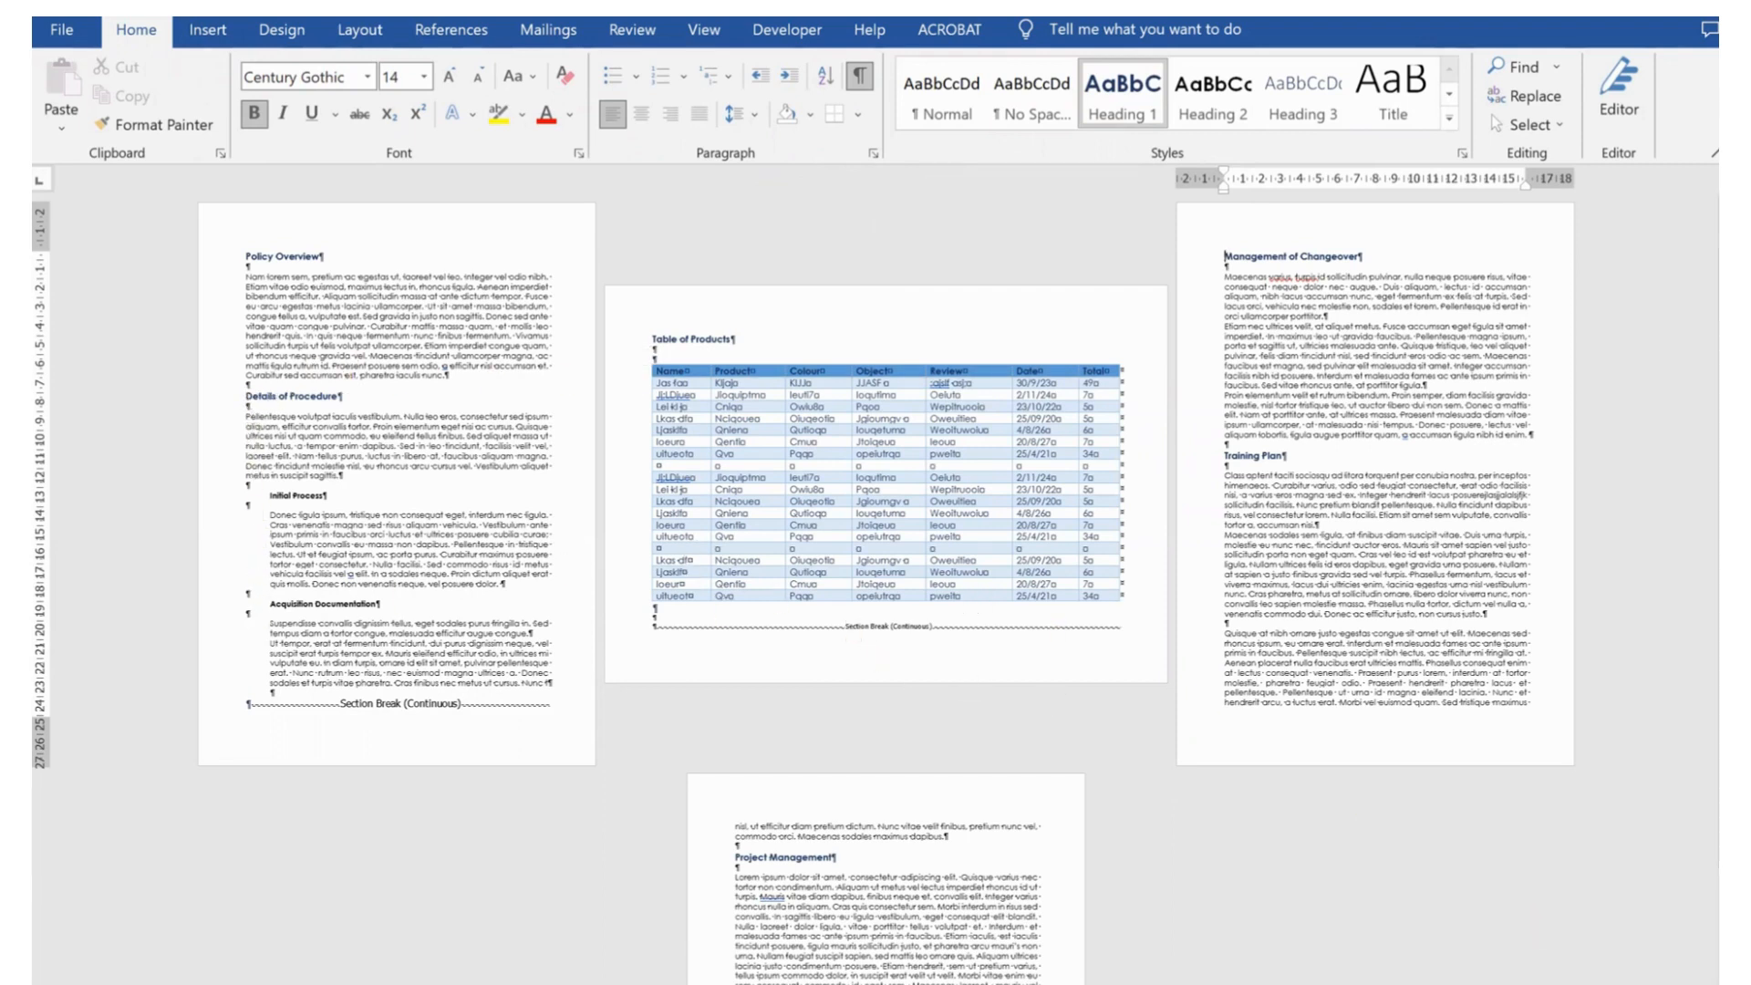
Undo the last three changes to return all pages to portrait orientation
scroll(876, 584, up, 1)
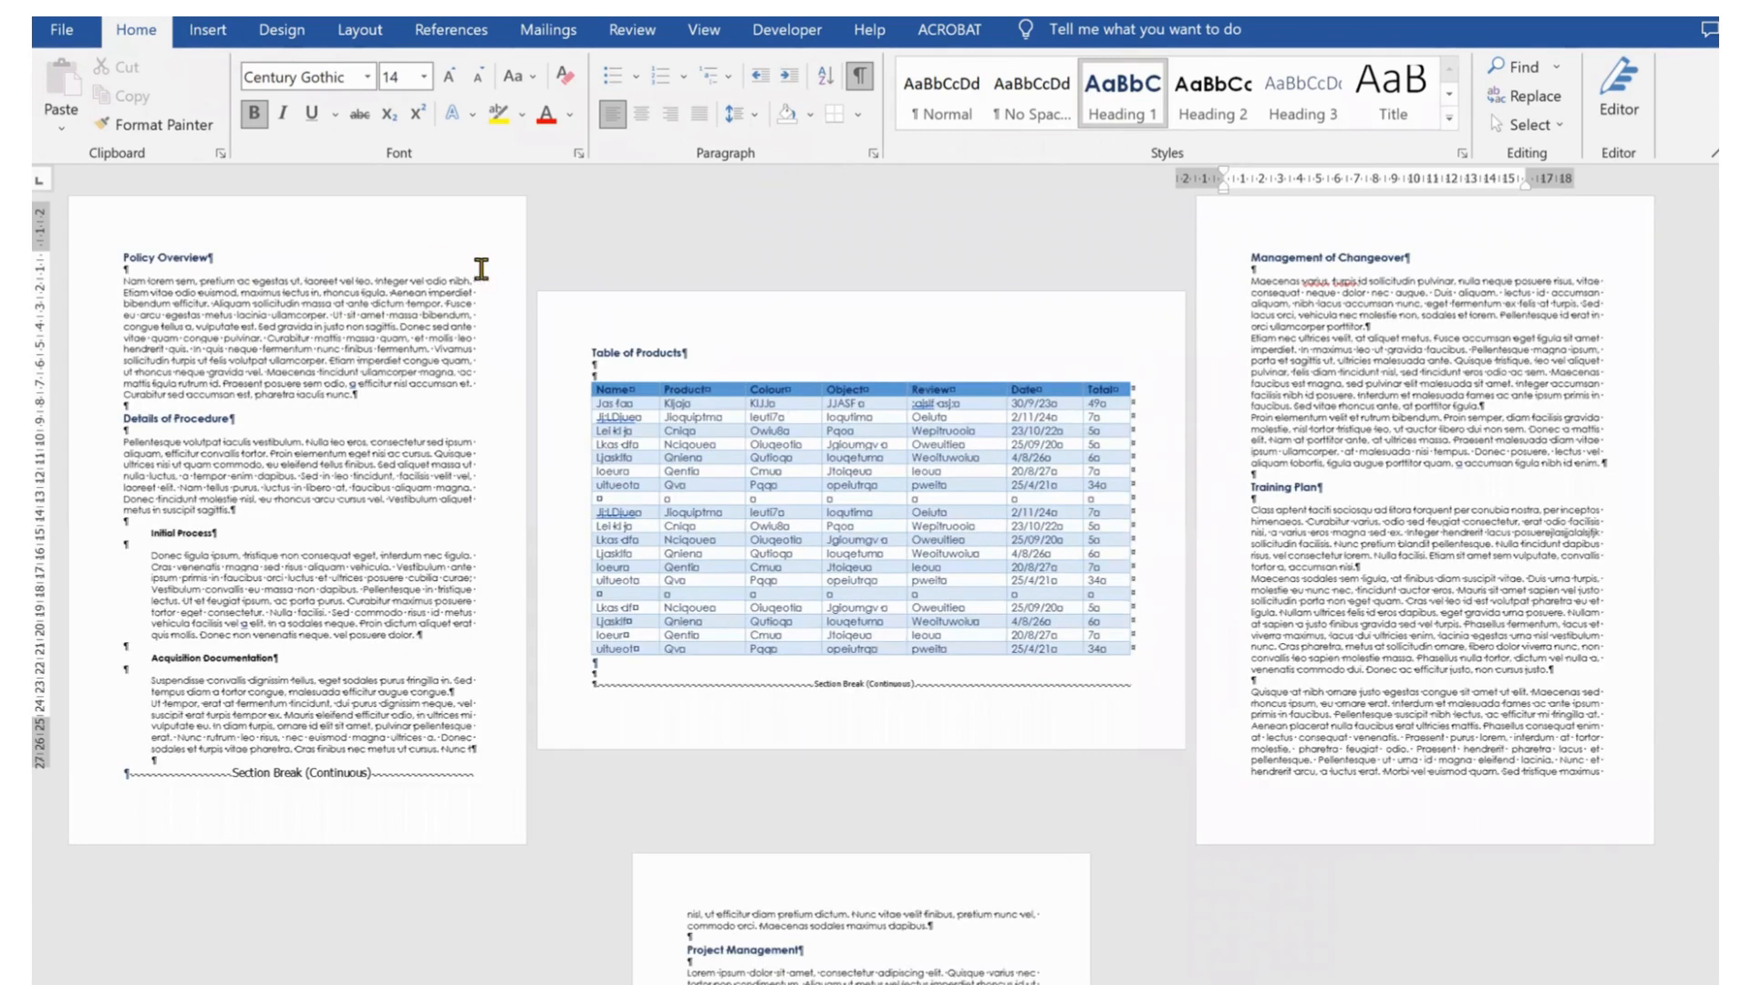
scroll(551, 335, up, 1)
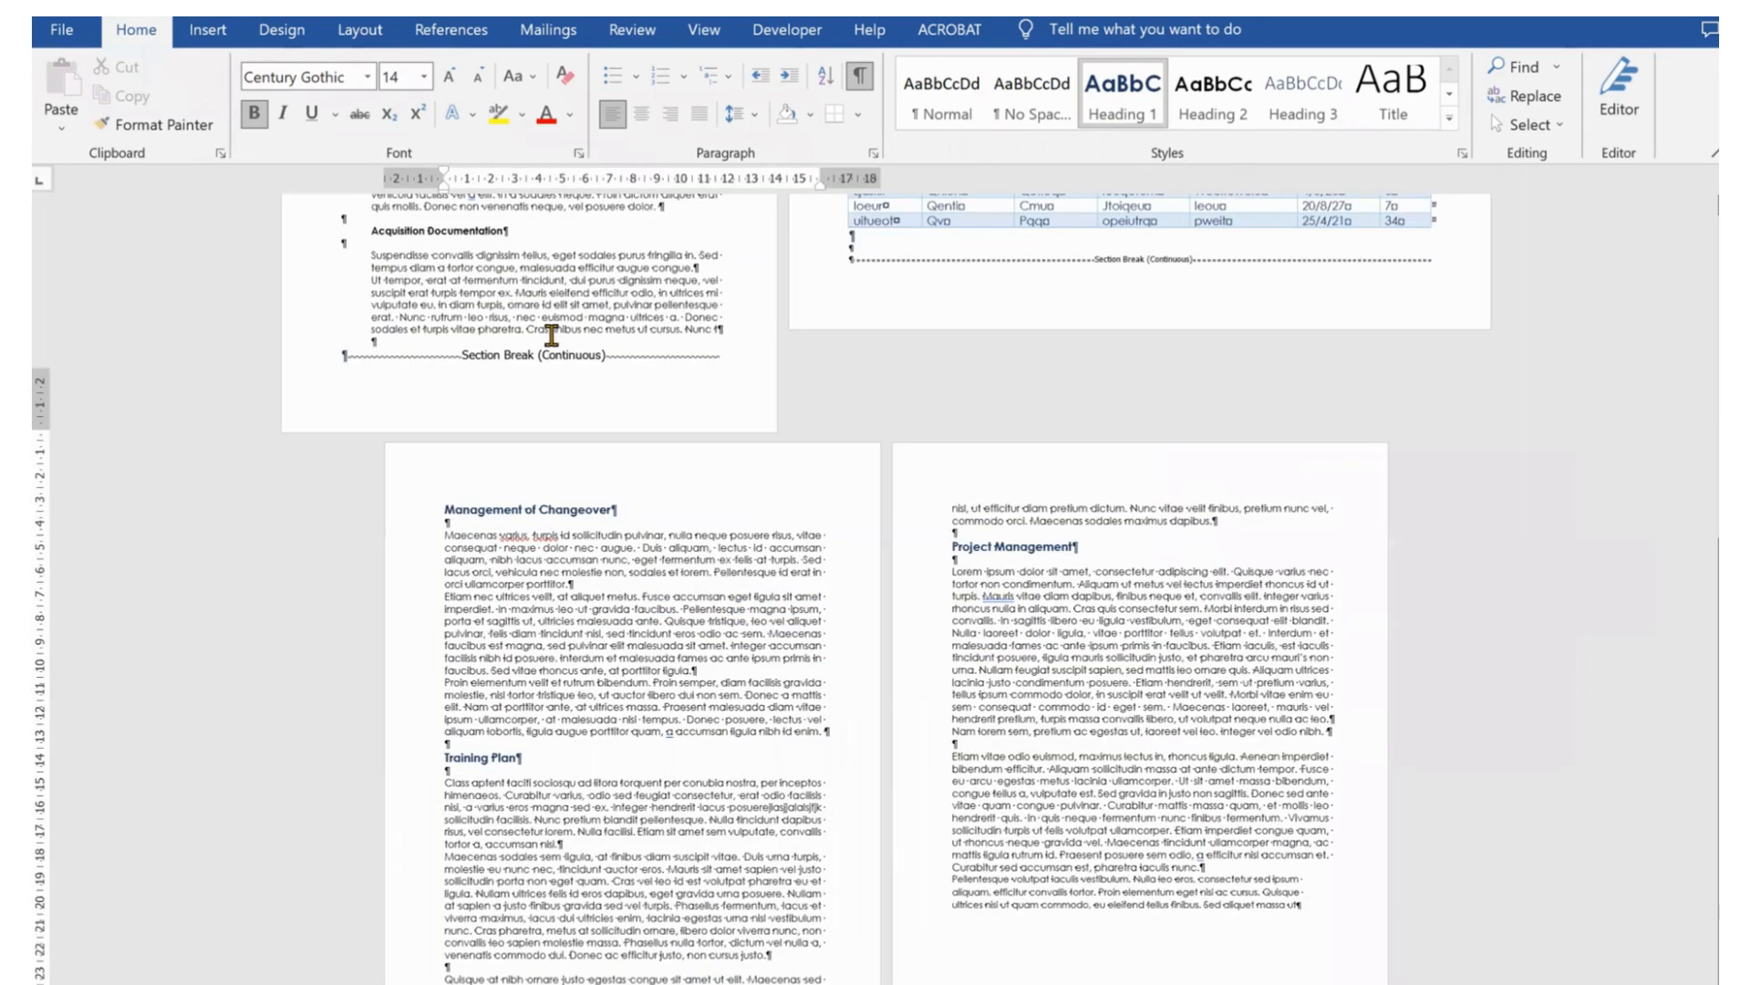
scroll(1185, 629, up, 4)
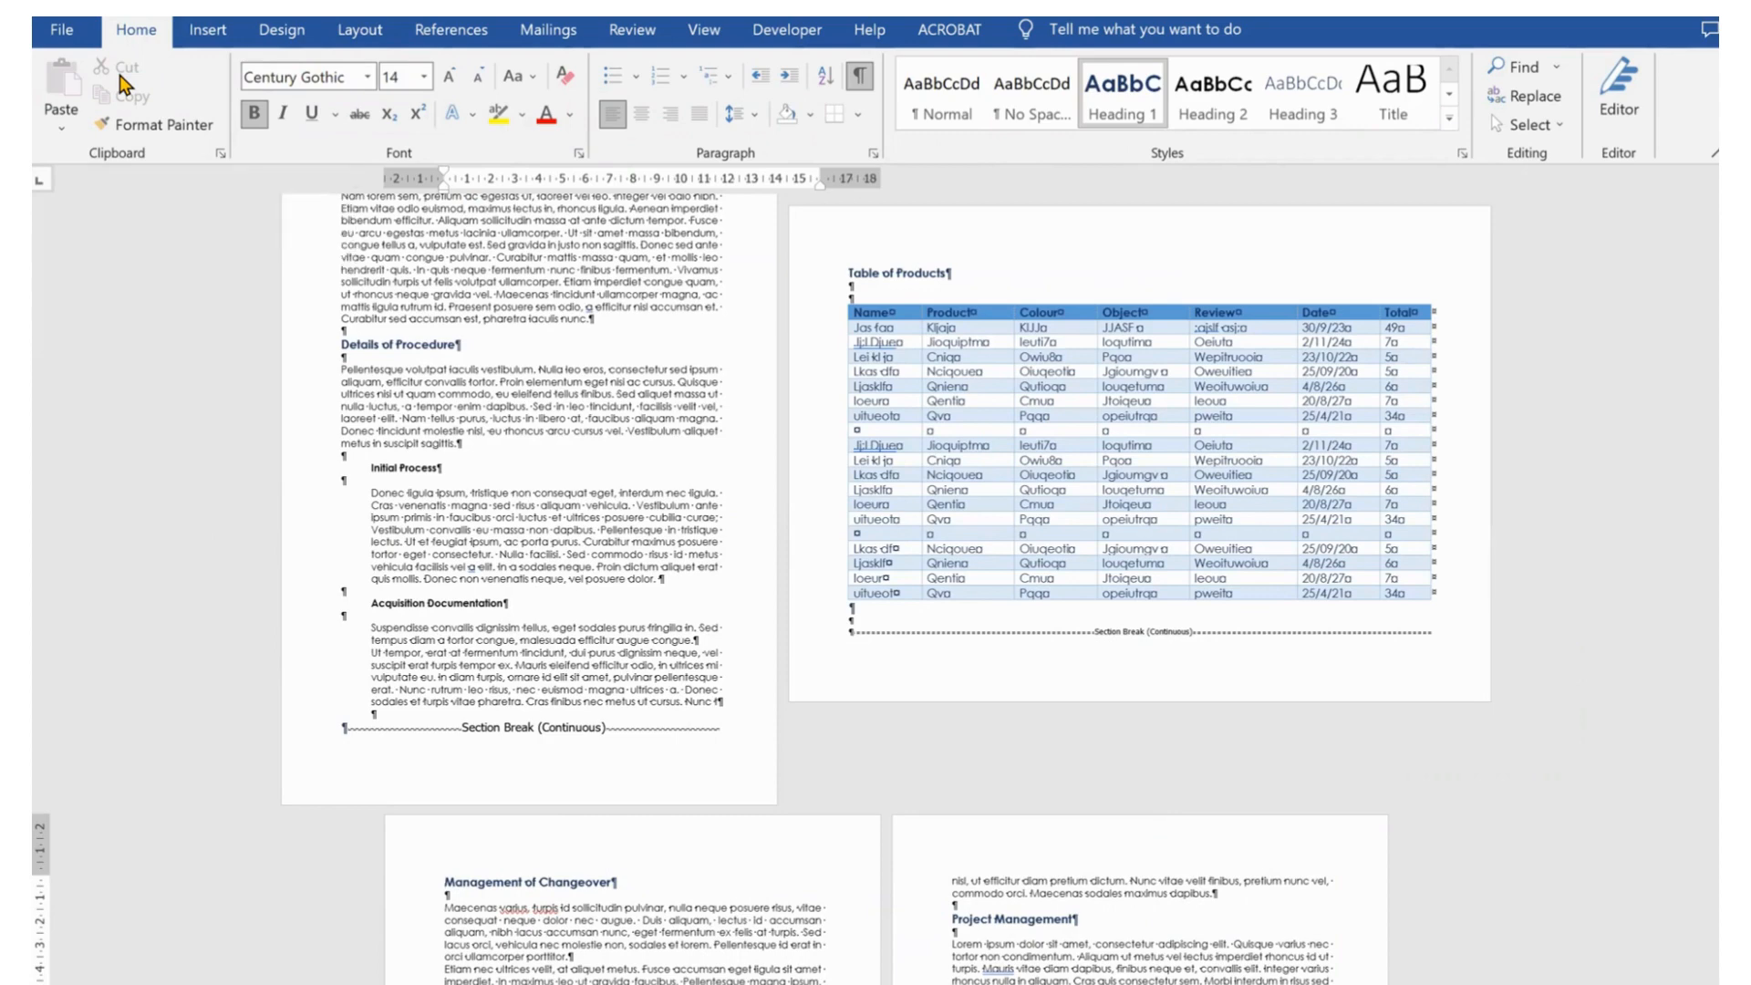
key(ctrl+z)
key(ctrl+z)
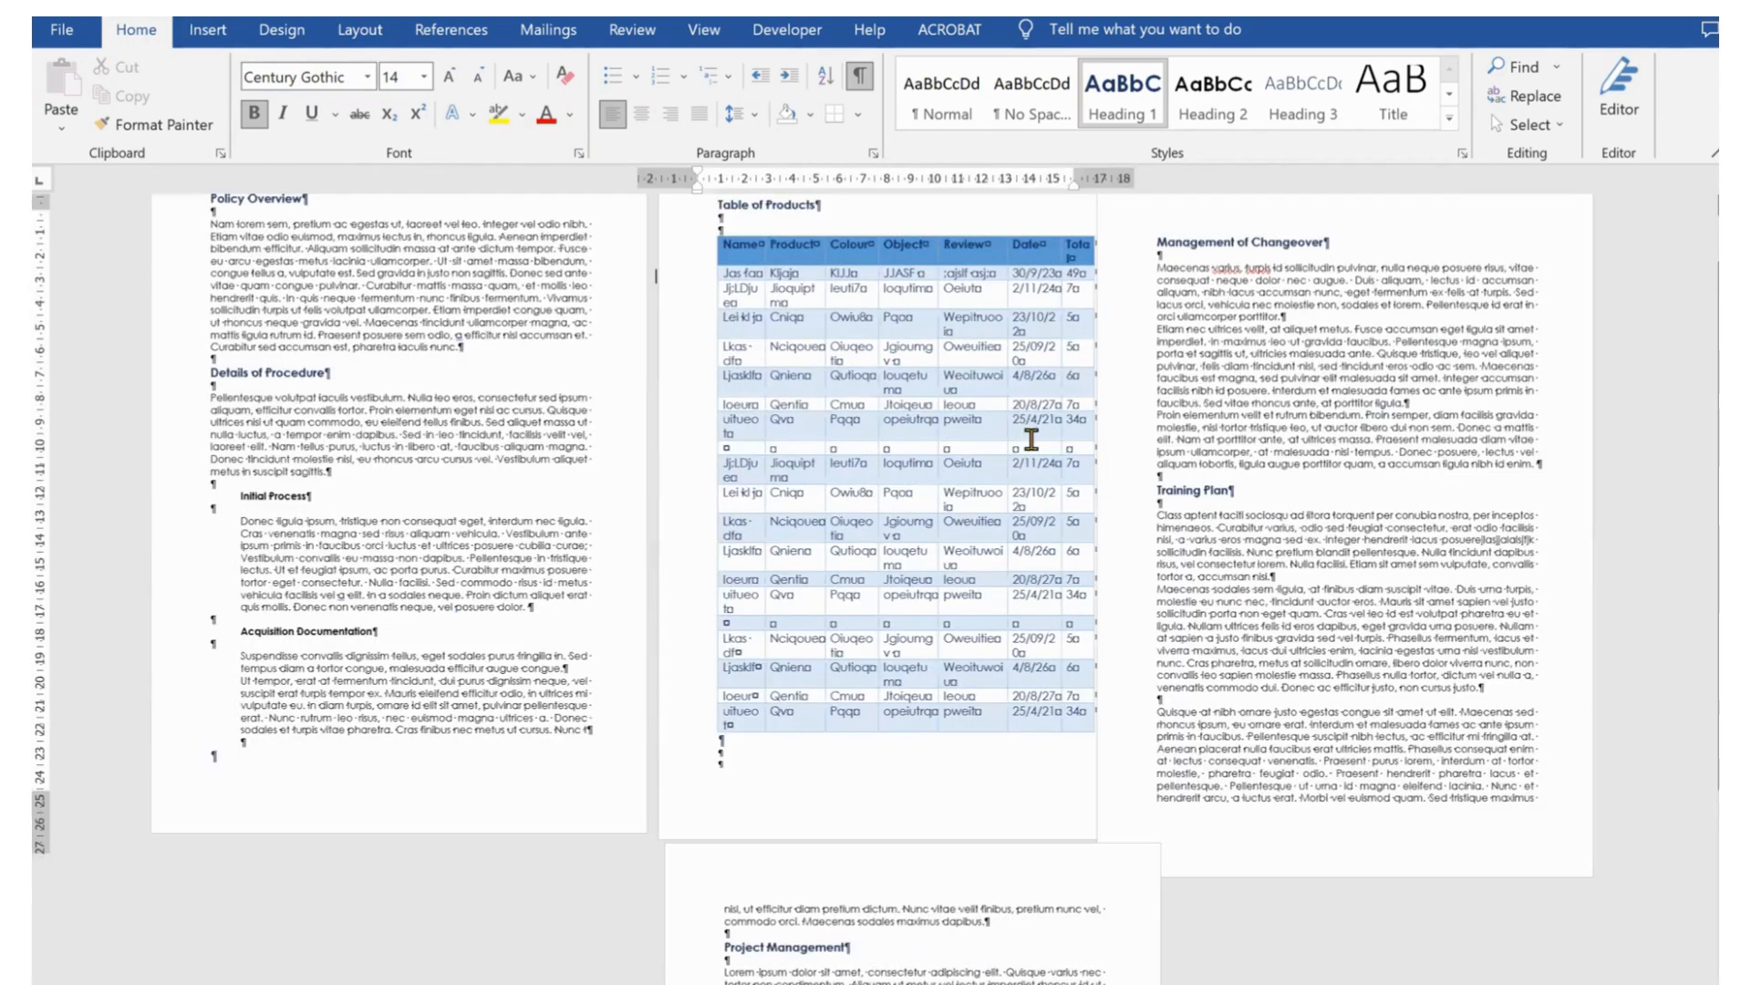
key(ctrl+z)
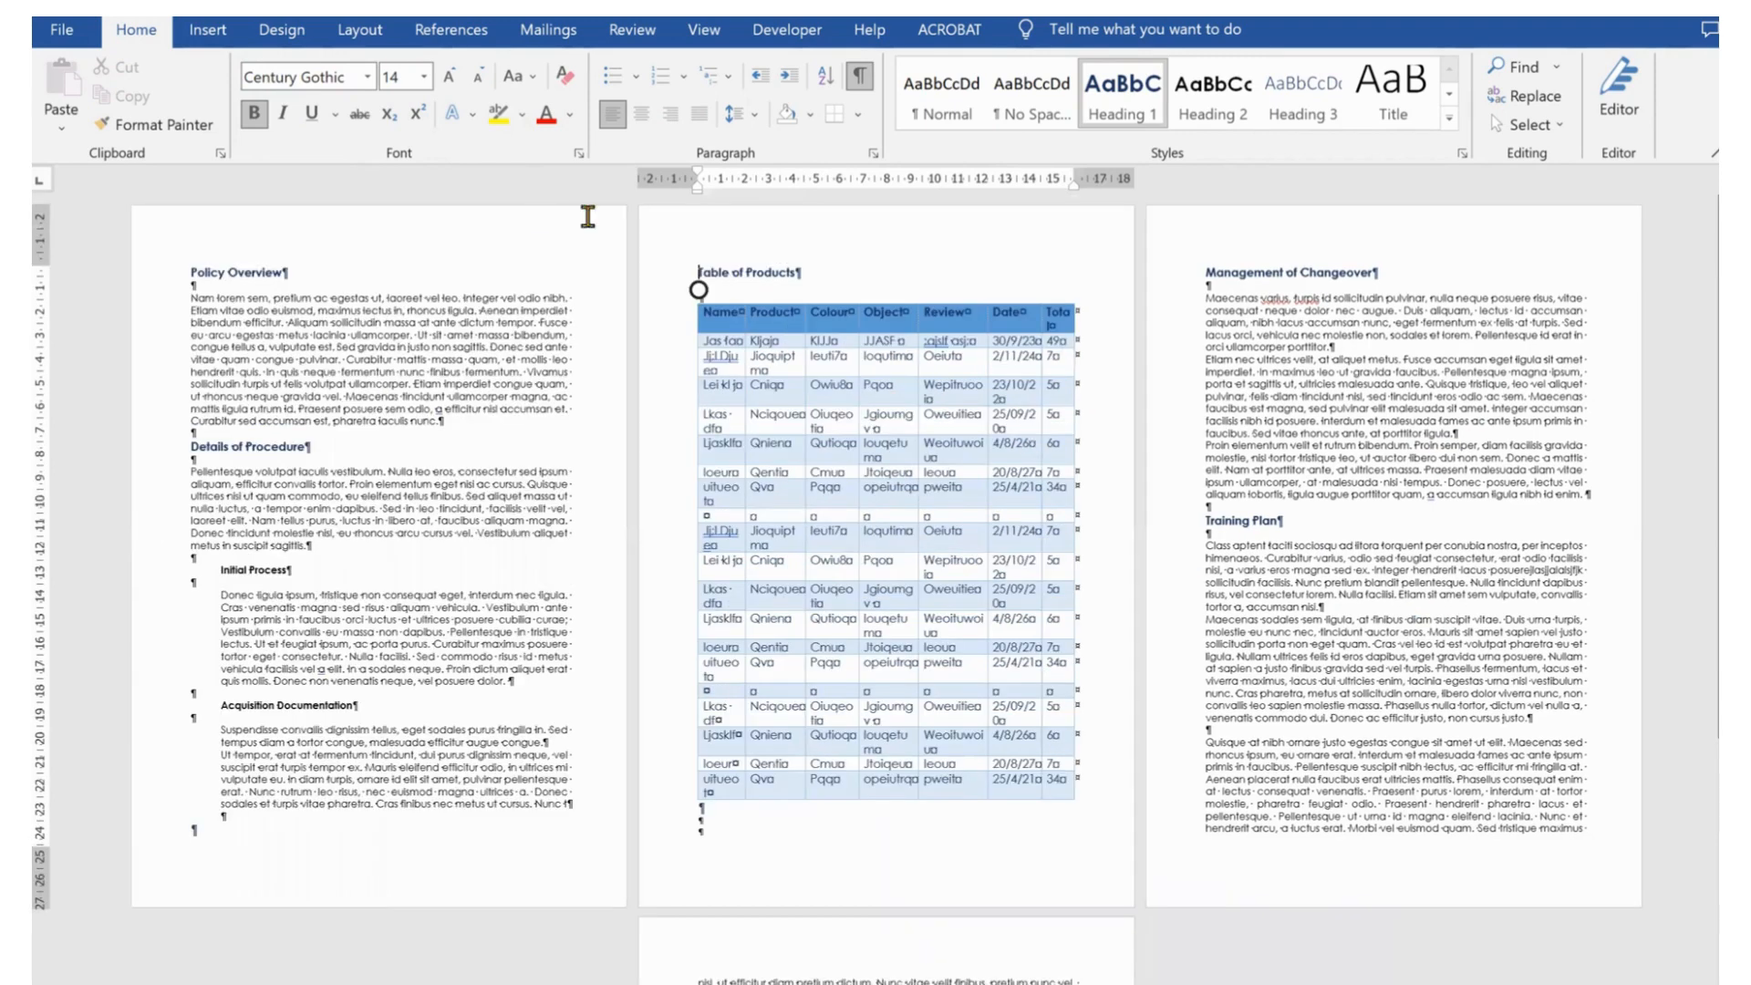
Insert a continuous section break before the Table of Products heading
click(685, 293)
click(360, 33)
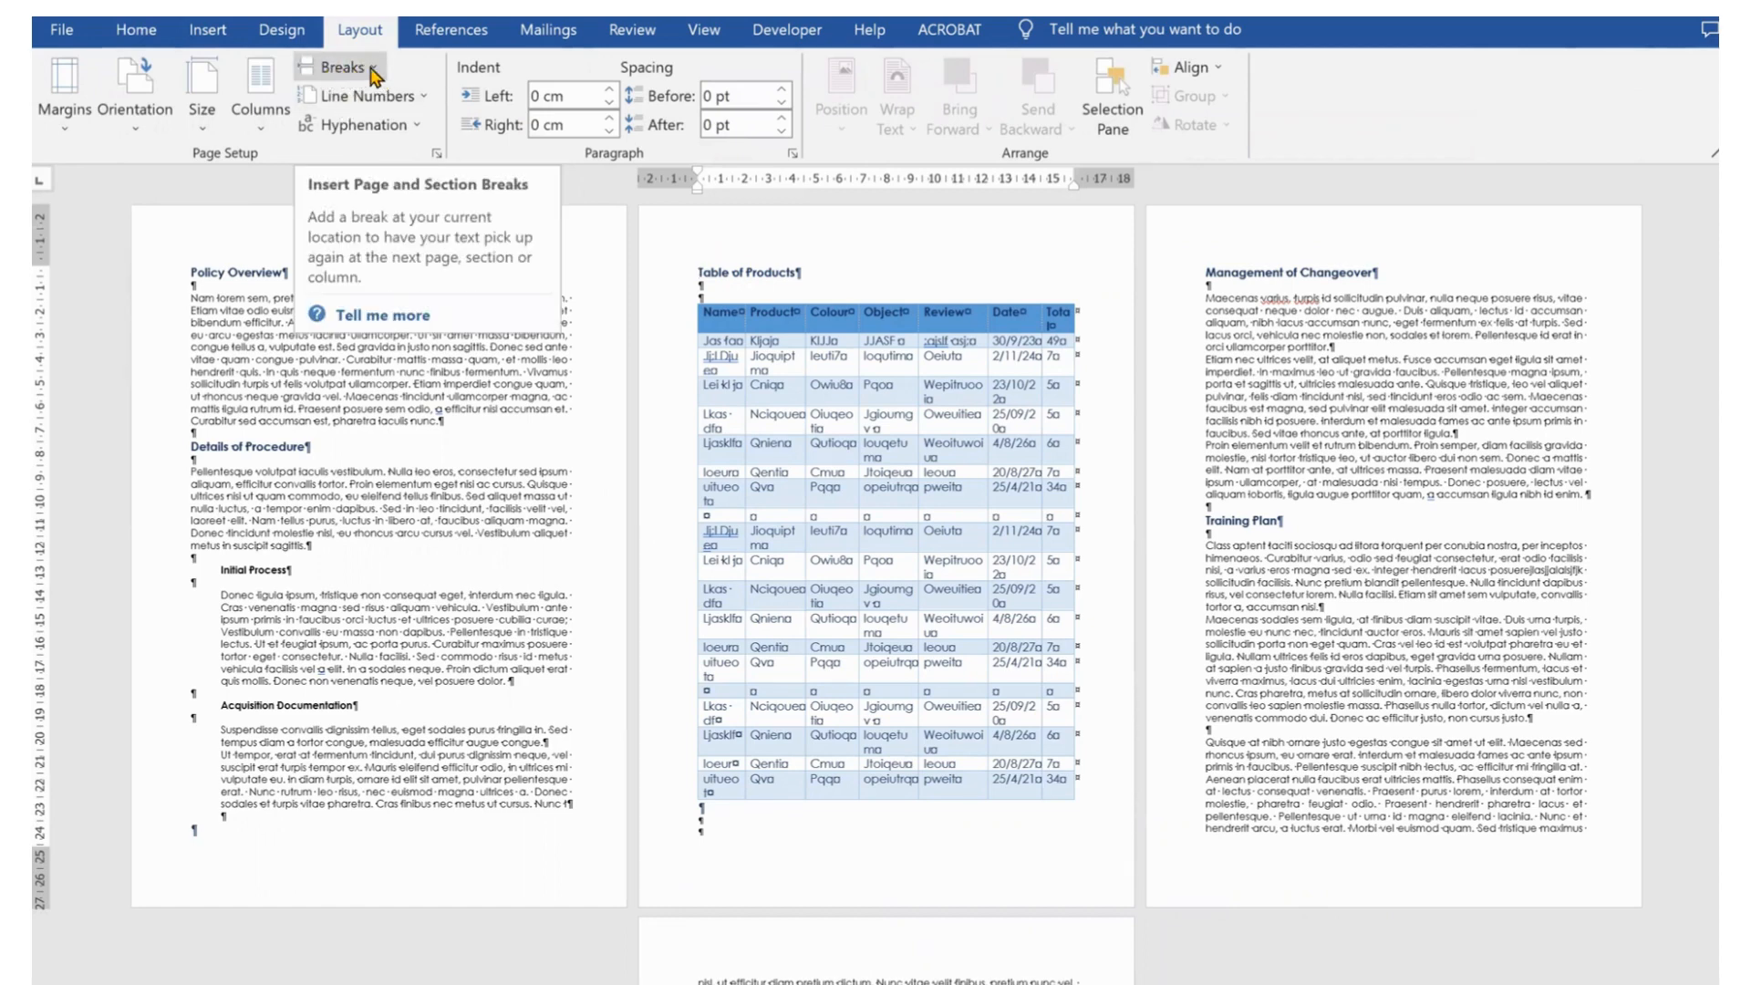
click(372, 70)
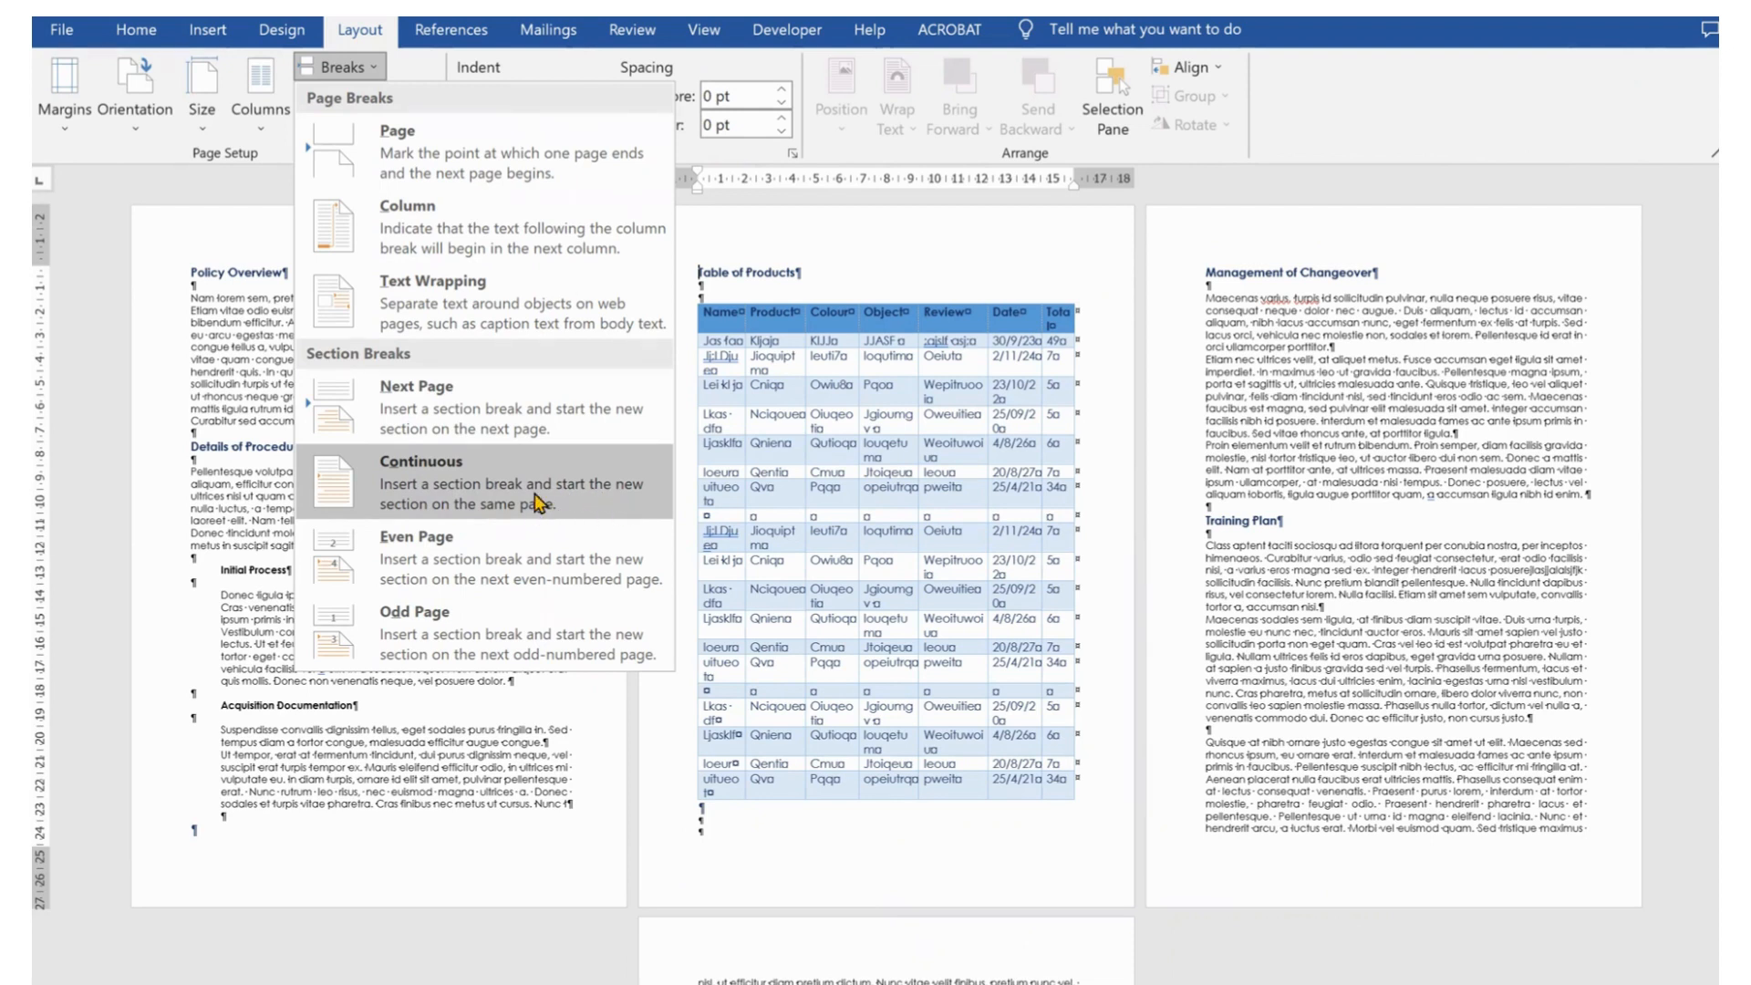
click(535, 488)
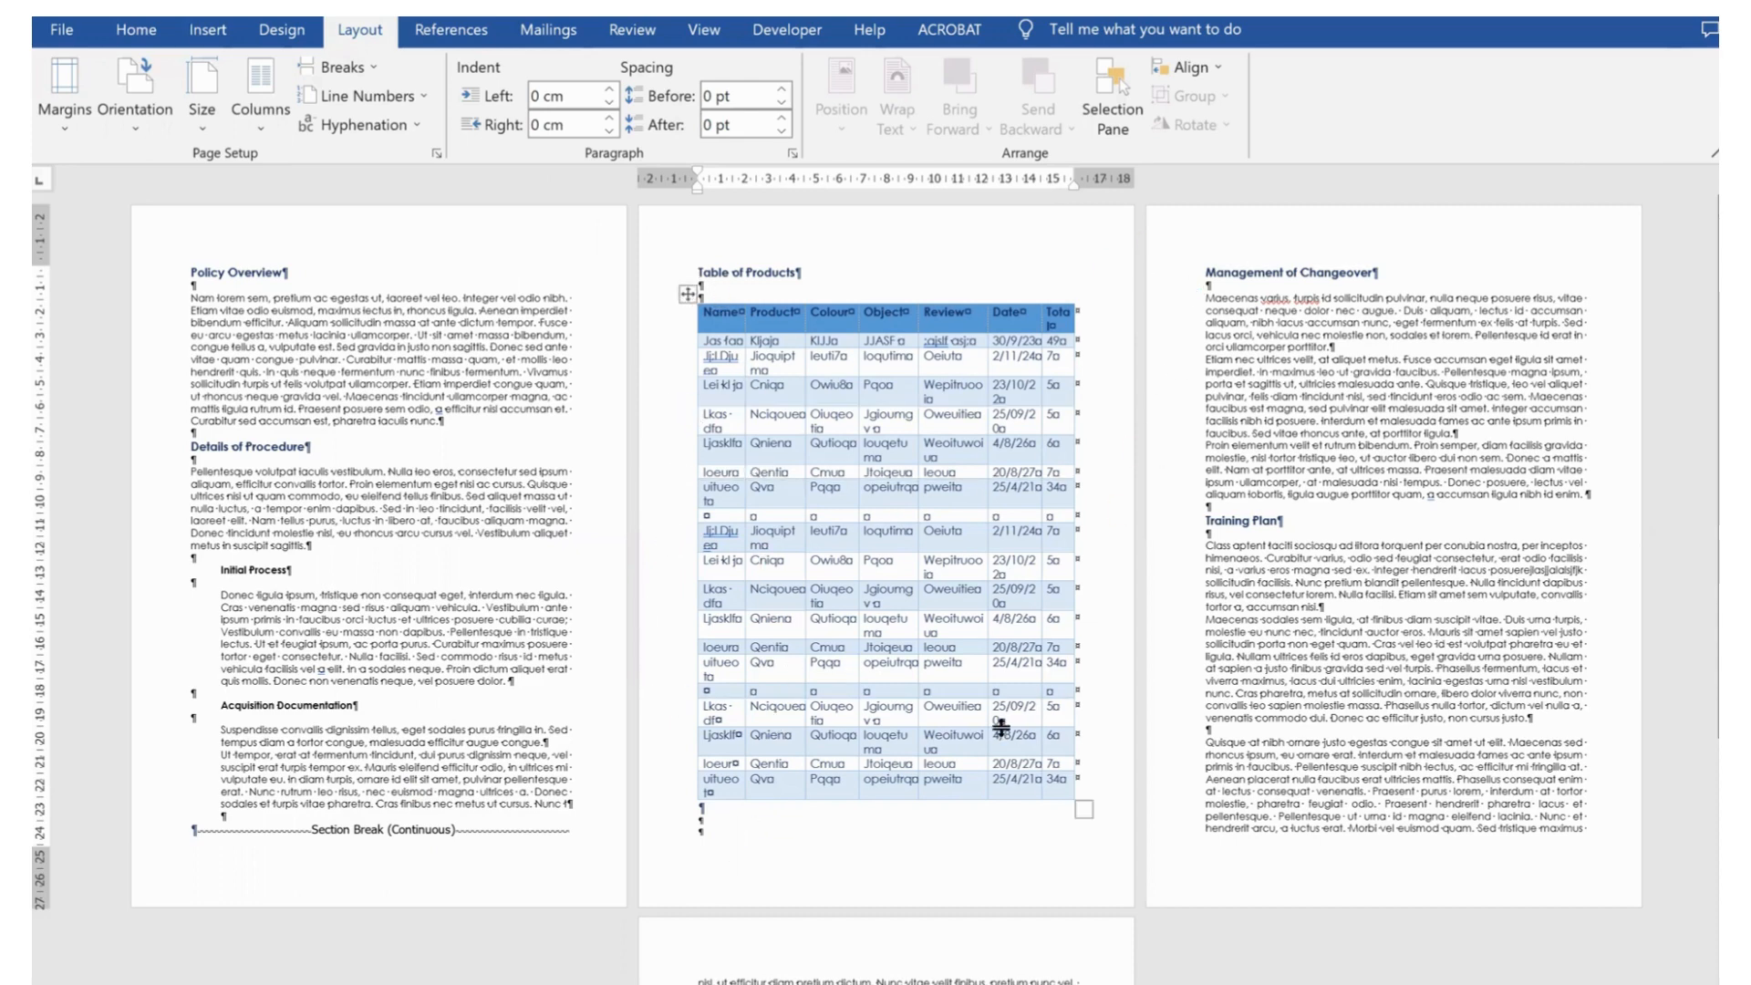
Insert a continuous section break before the Management of Changeover heading
click(1200, 272)
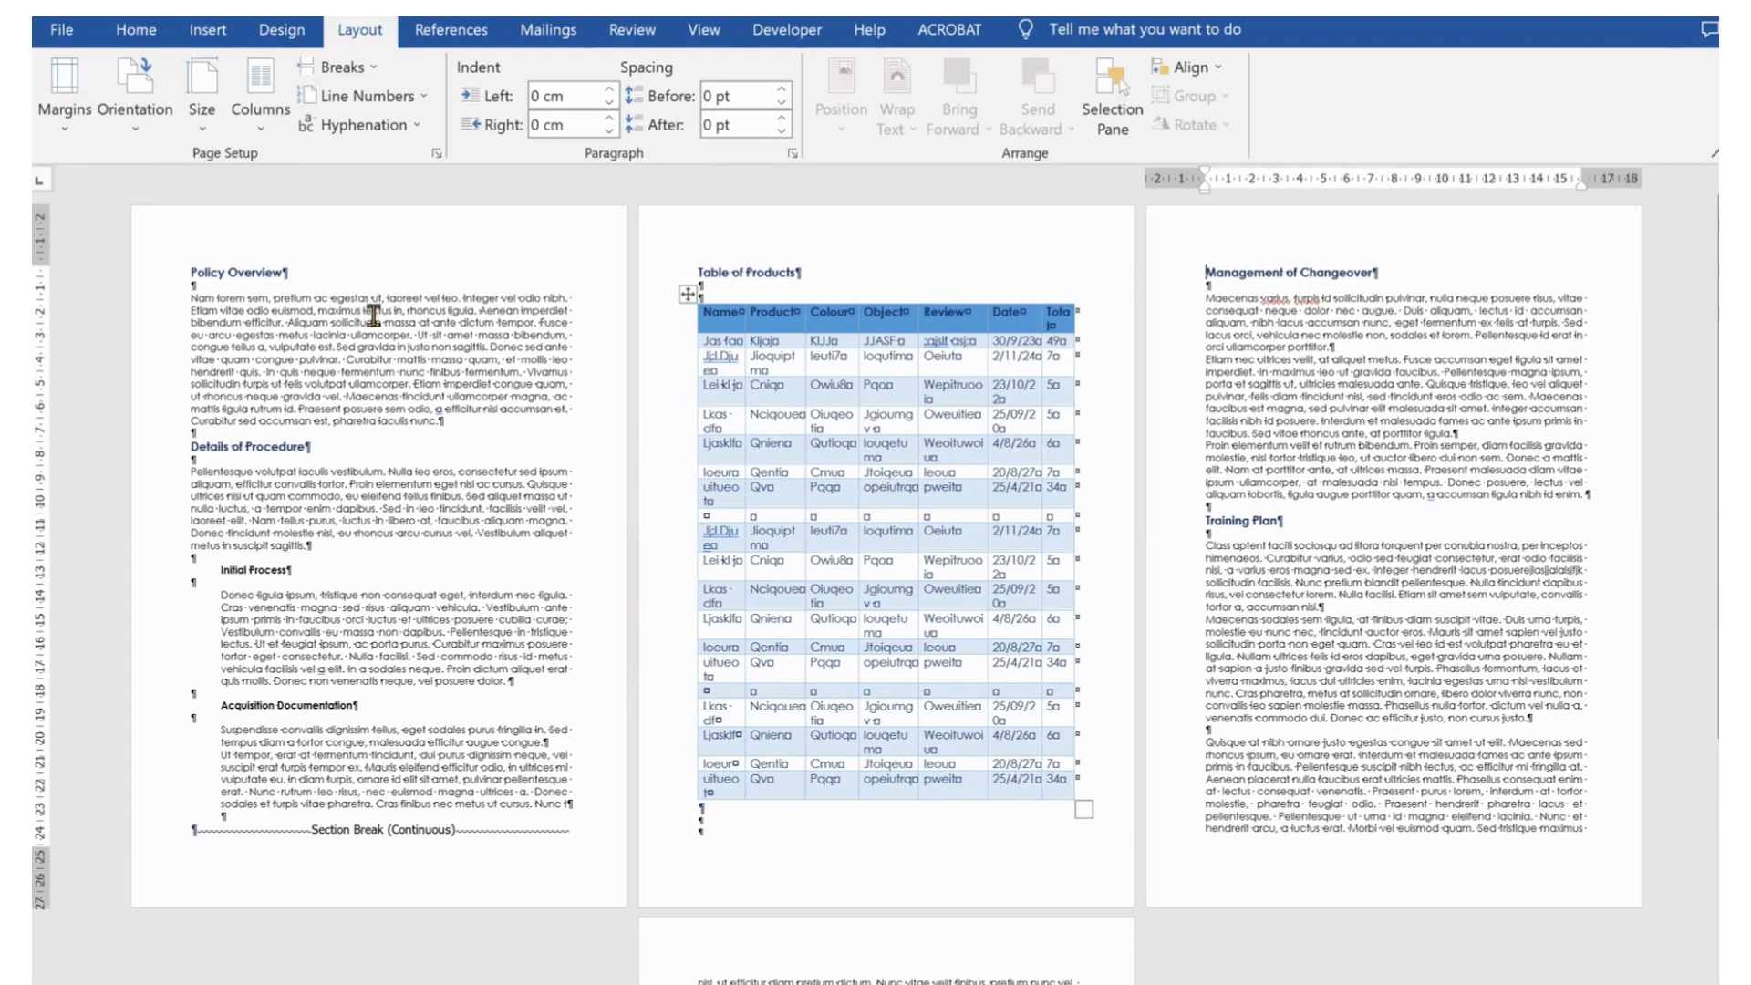
click(375, 70)
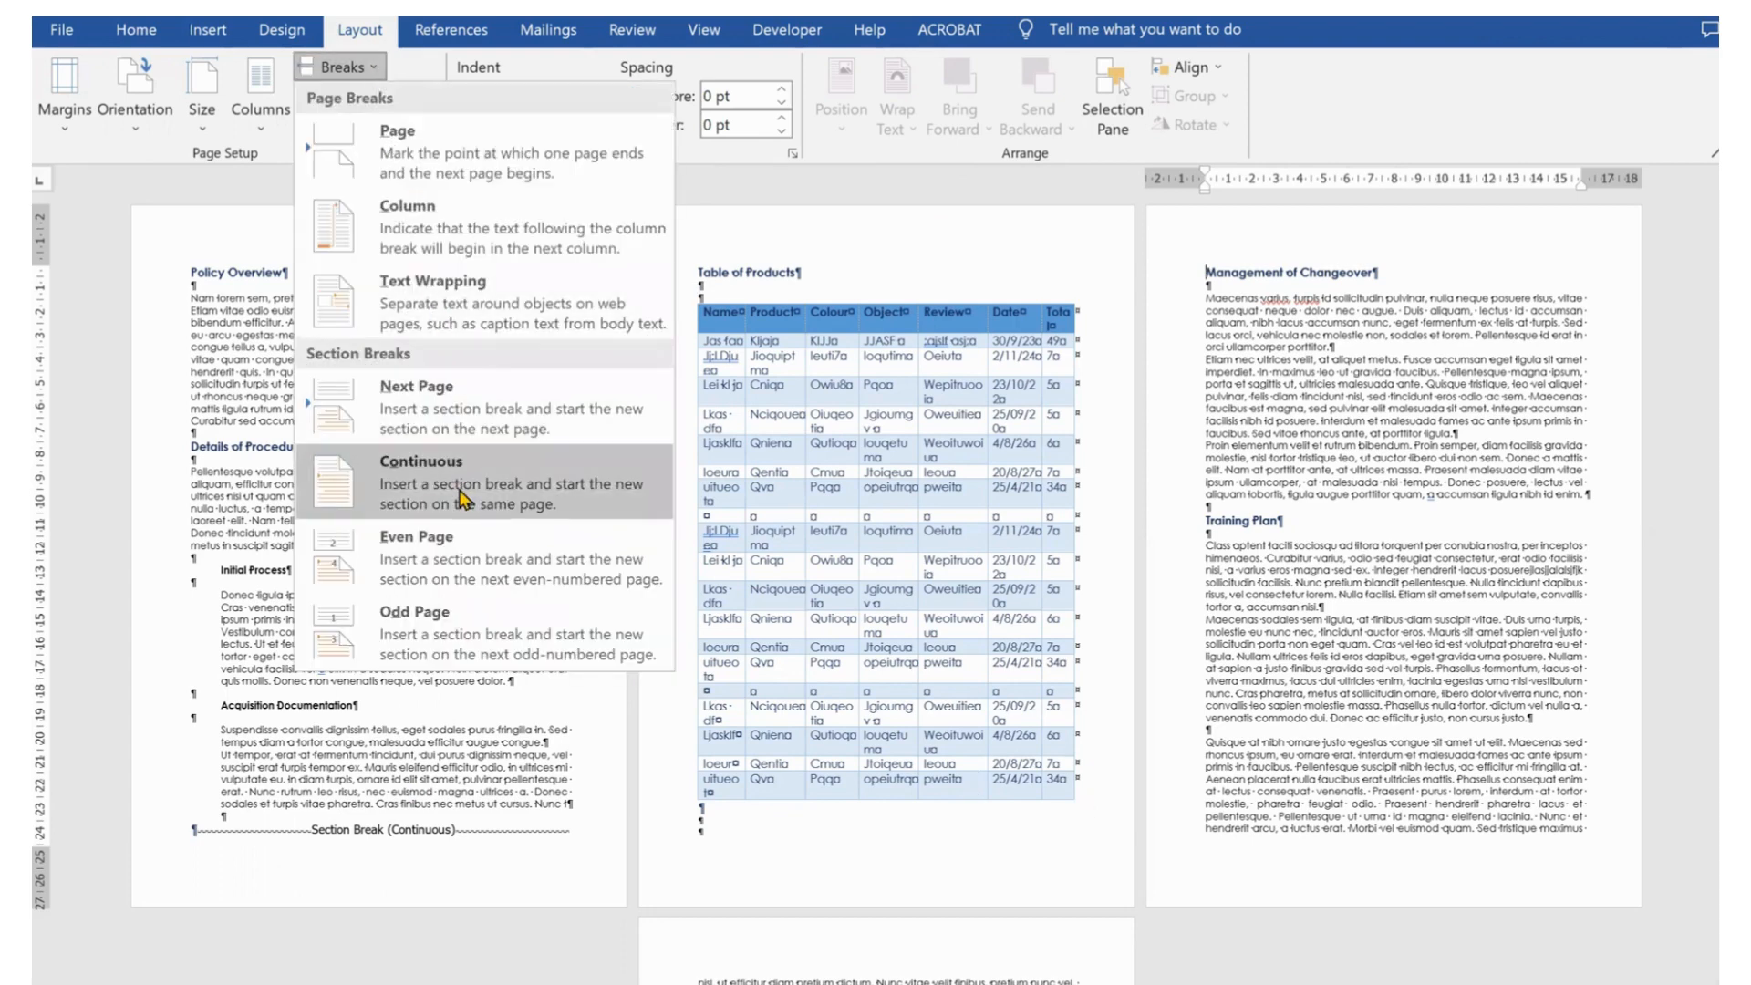
click(404, 490)
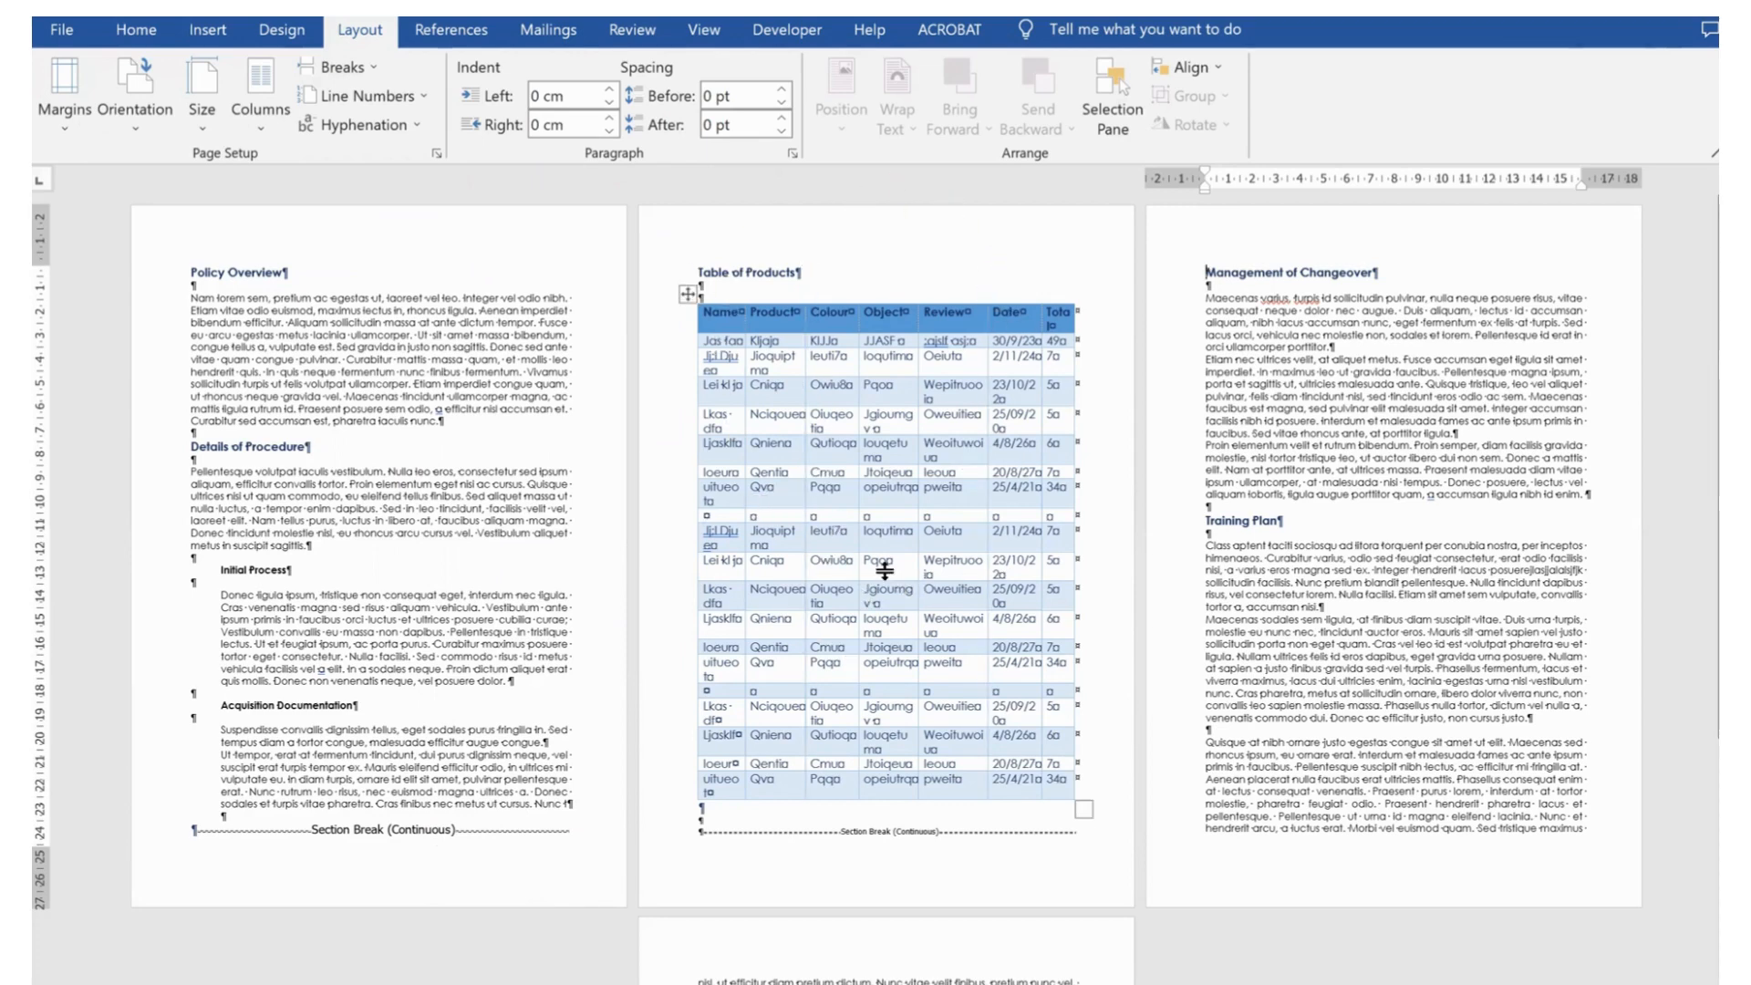
Place the cursor in the Table of Products section and change that section's orientation to Landscape
click(725, 285)
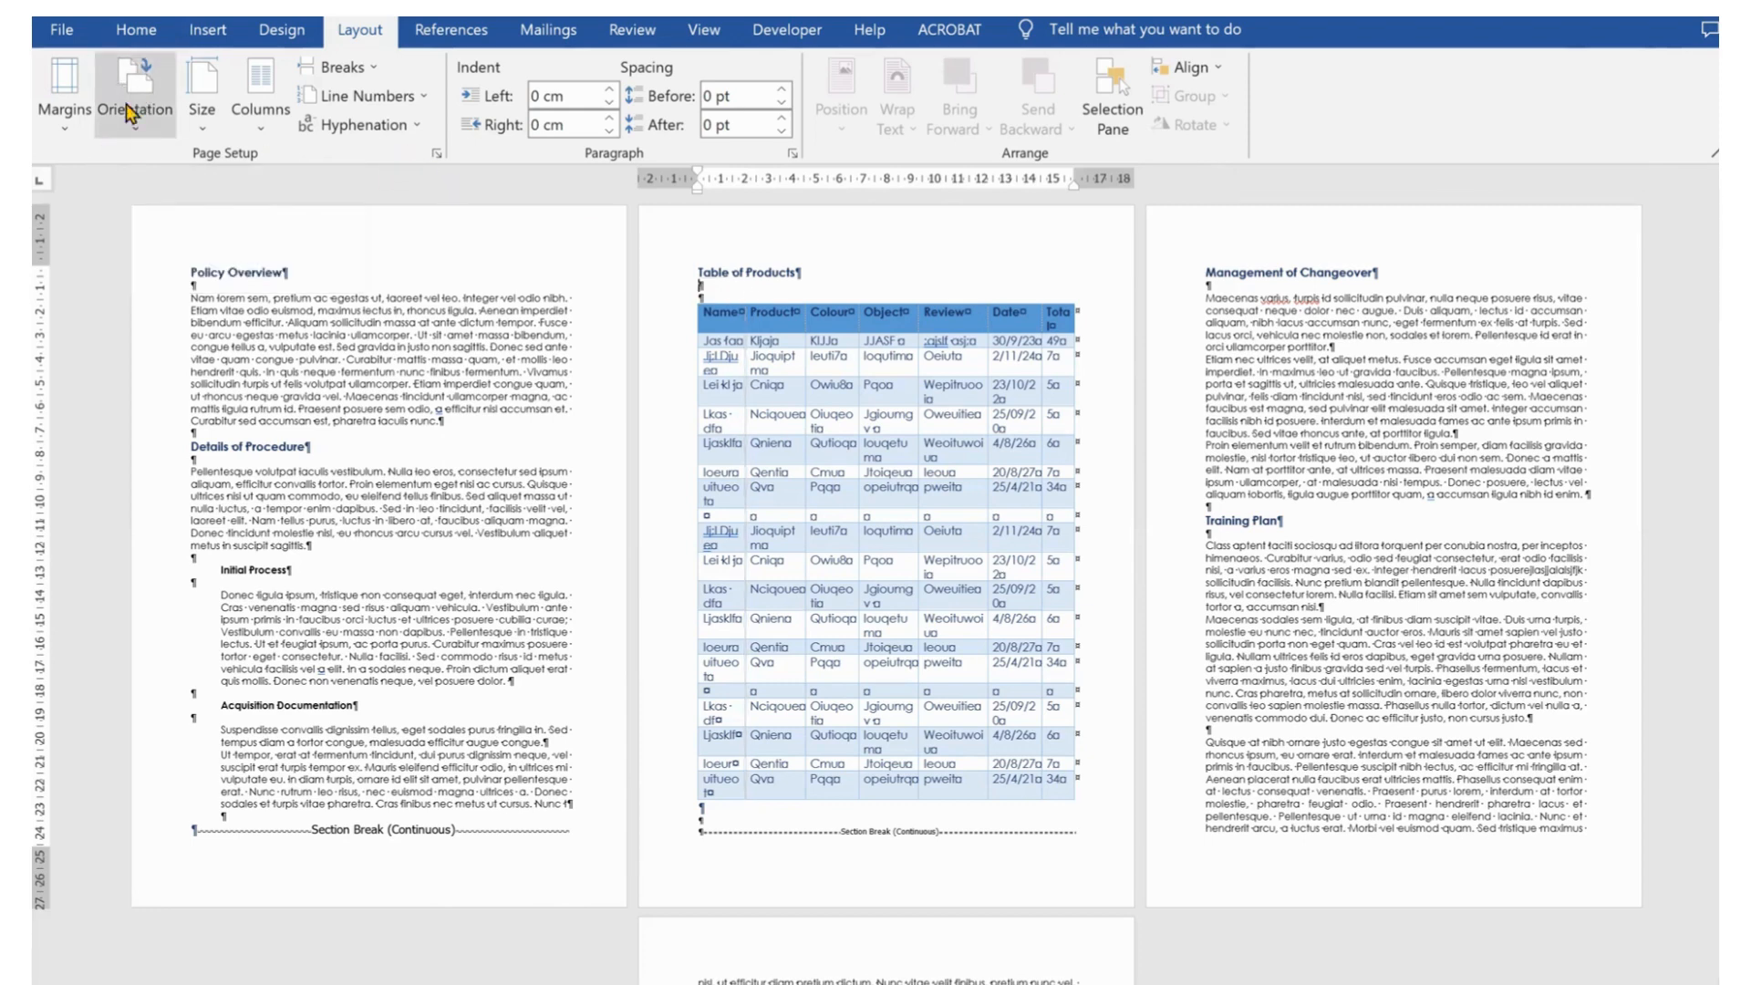
click(138, 139)
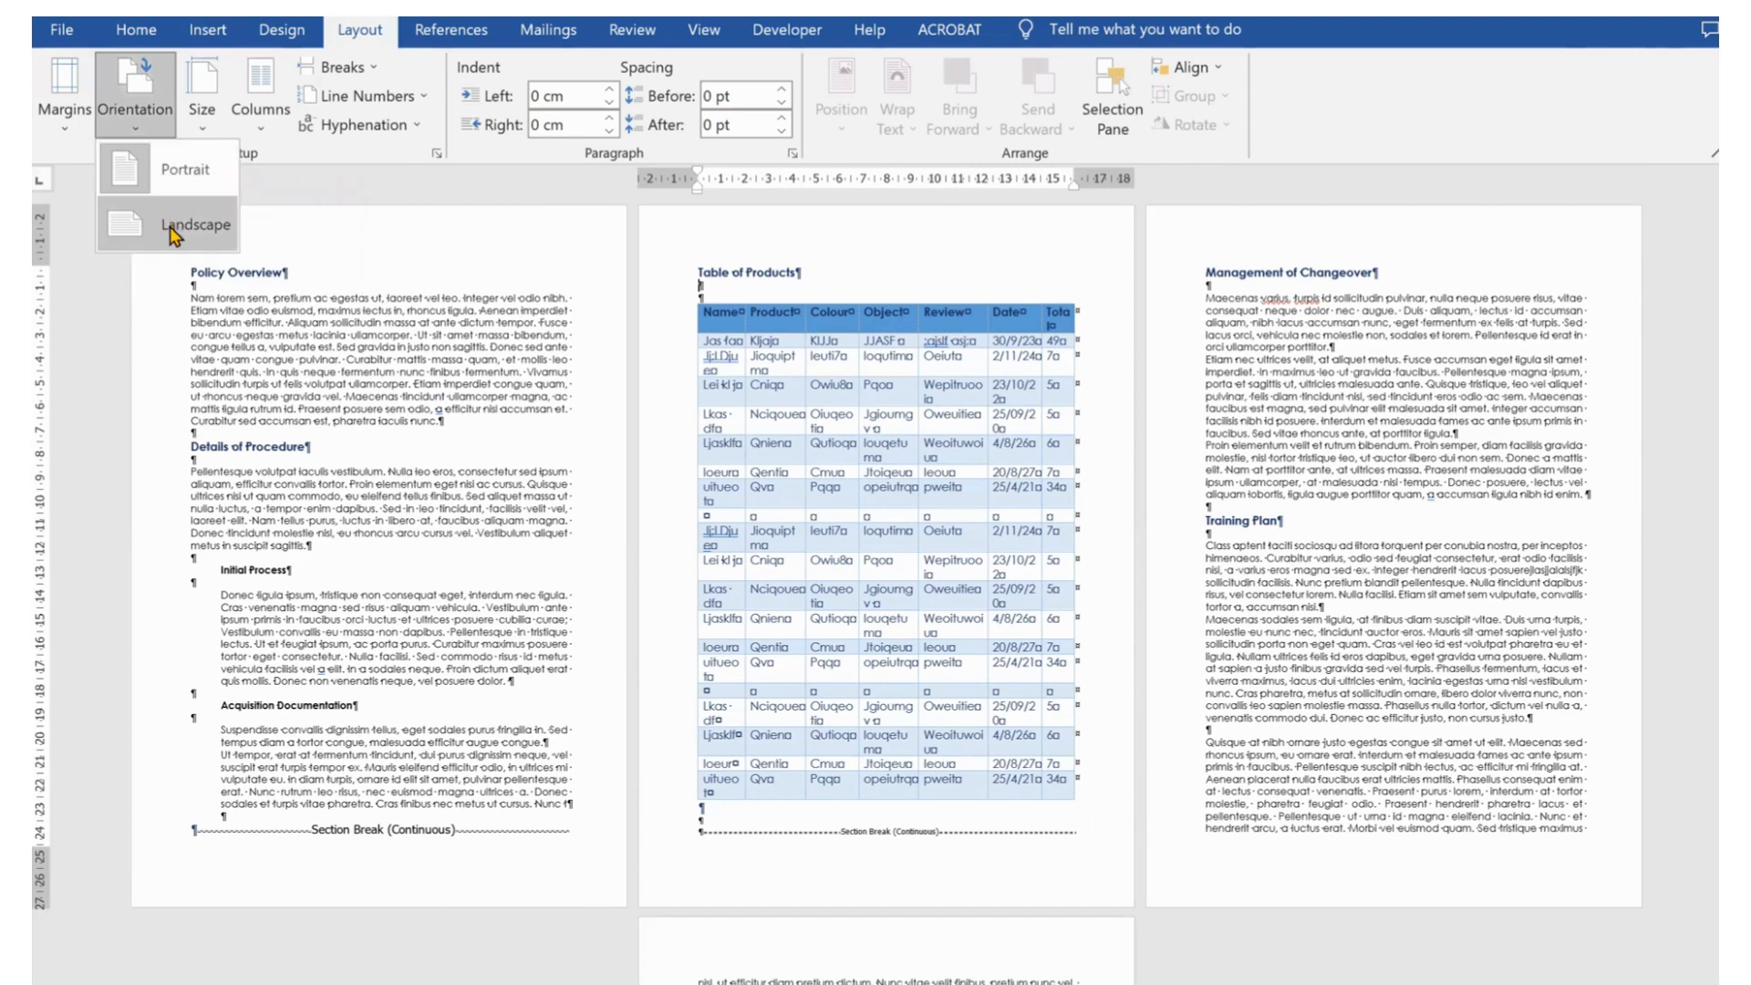
click(171, 228)
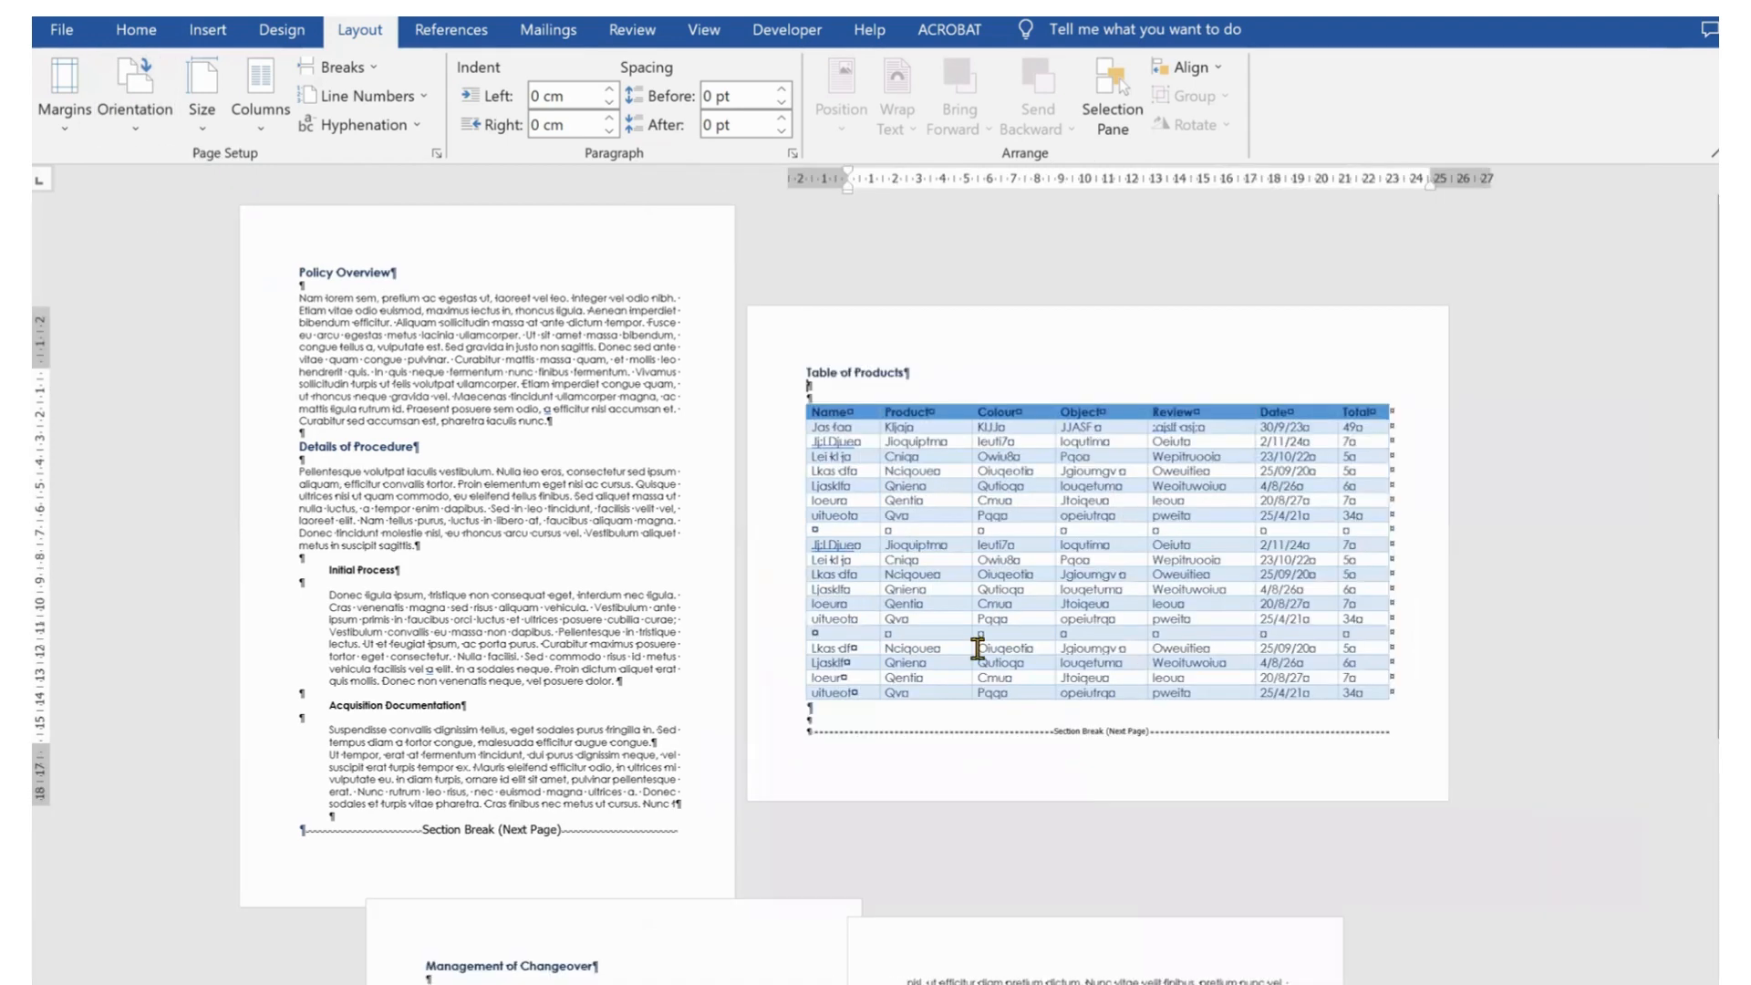
Scroll through the pages to check which sections are landscape and which remain portrait
scroll(978, 649, down, 1)
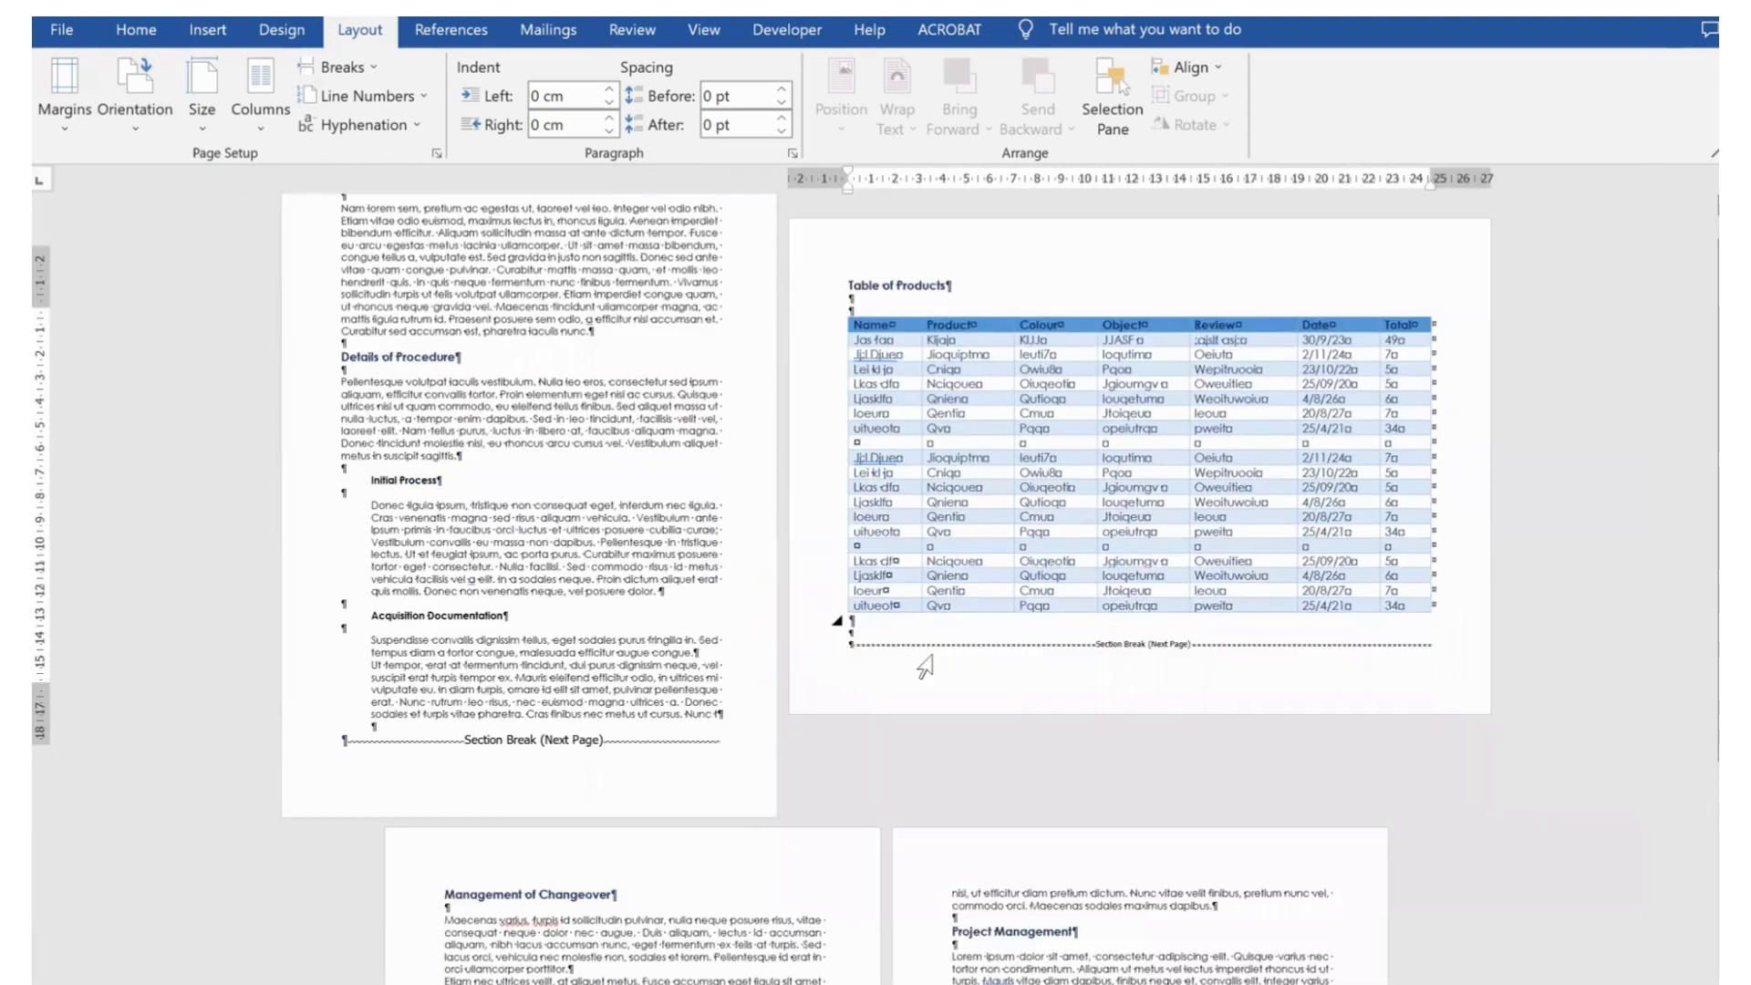
scroll(925, 667, down, 5)
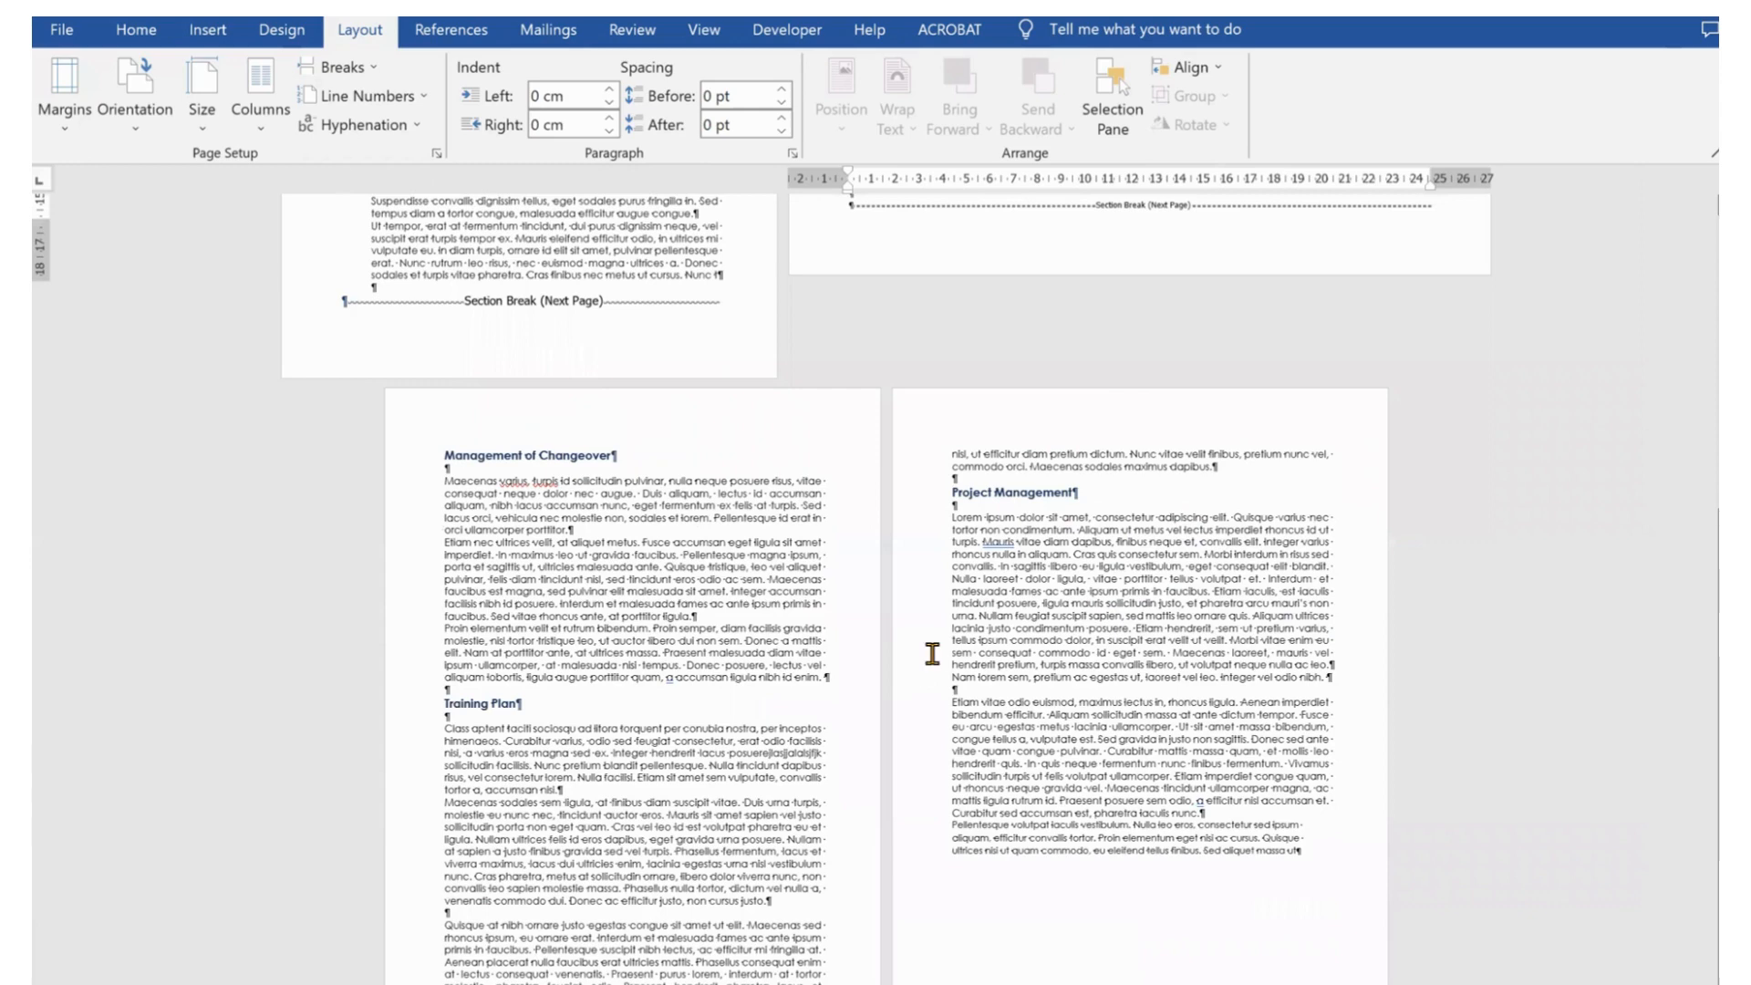
scroll(926, 661, up, 1)
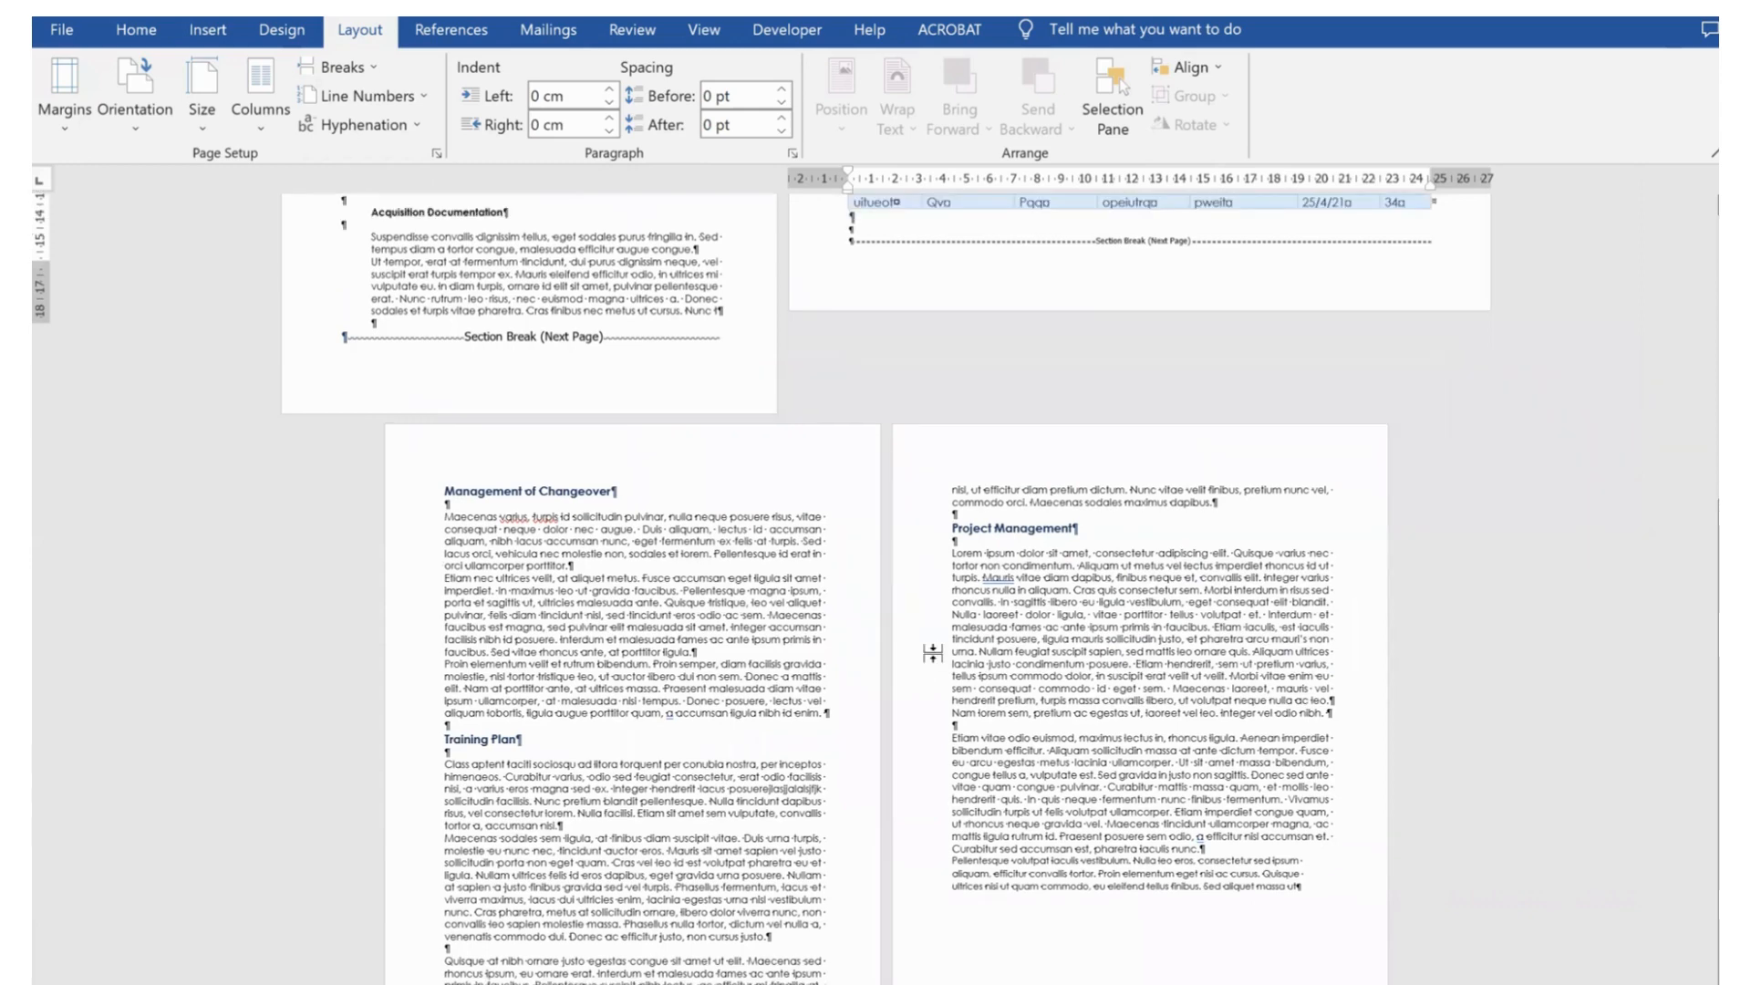
scroll(931, 653, up, 6)
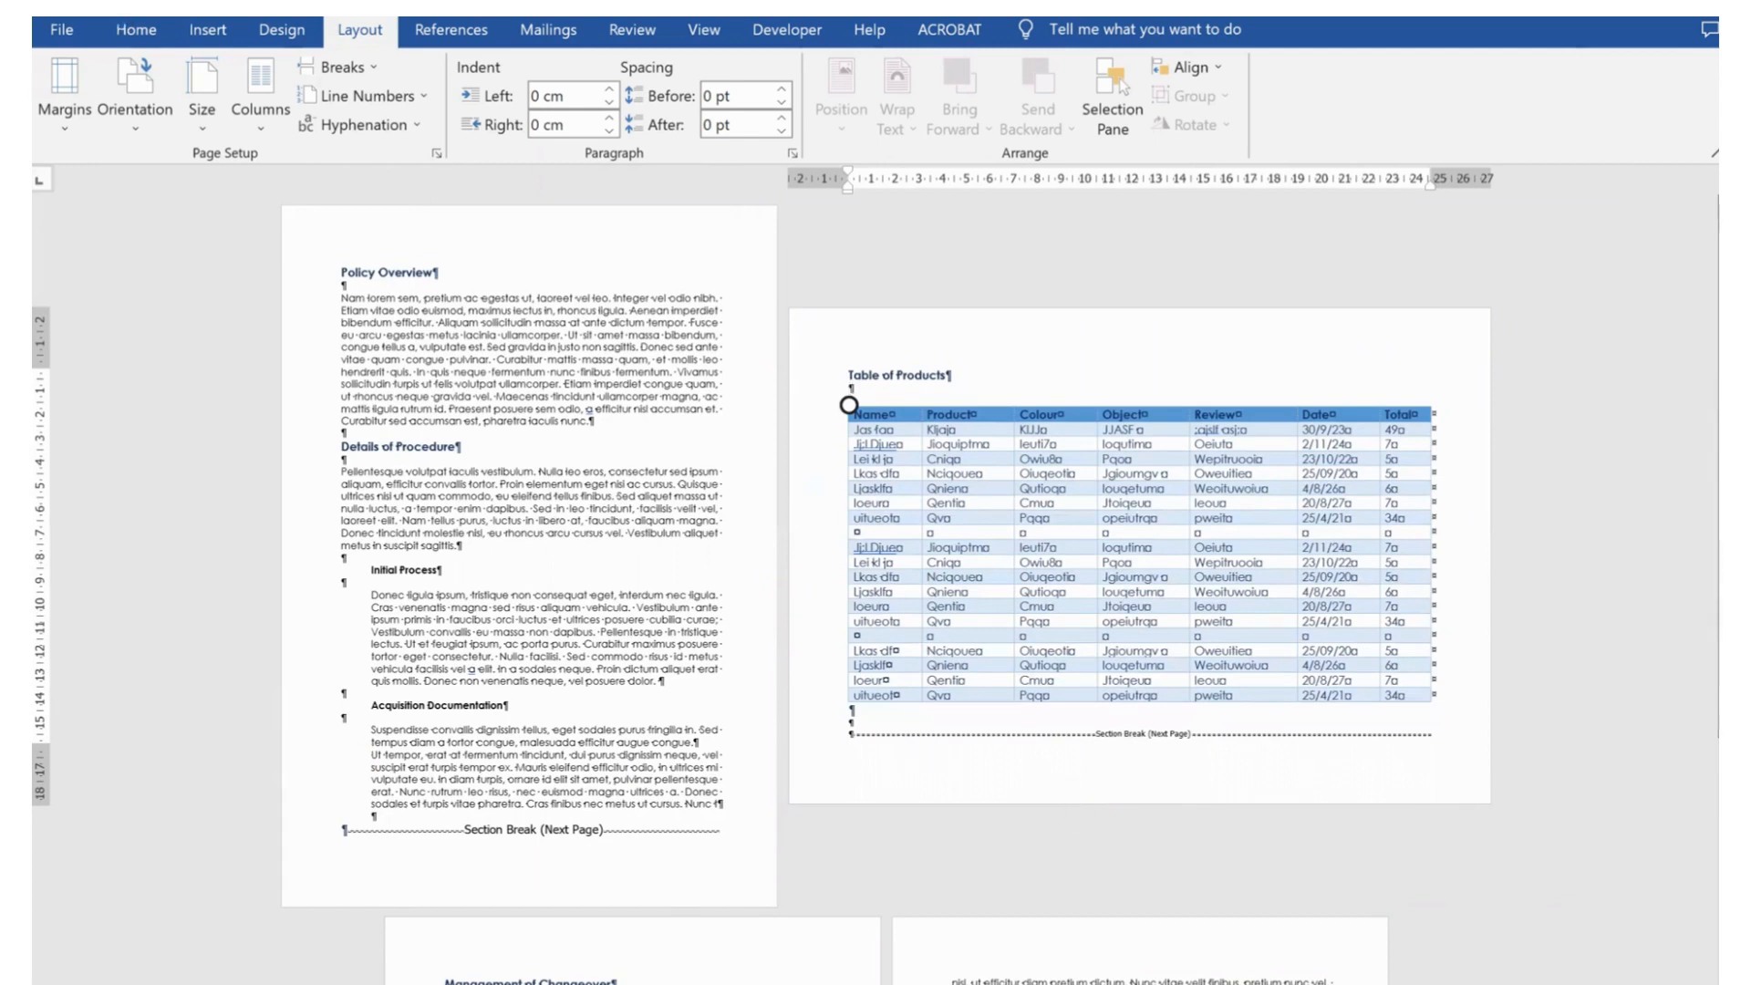
click(136, 29)
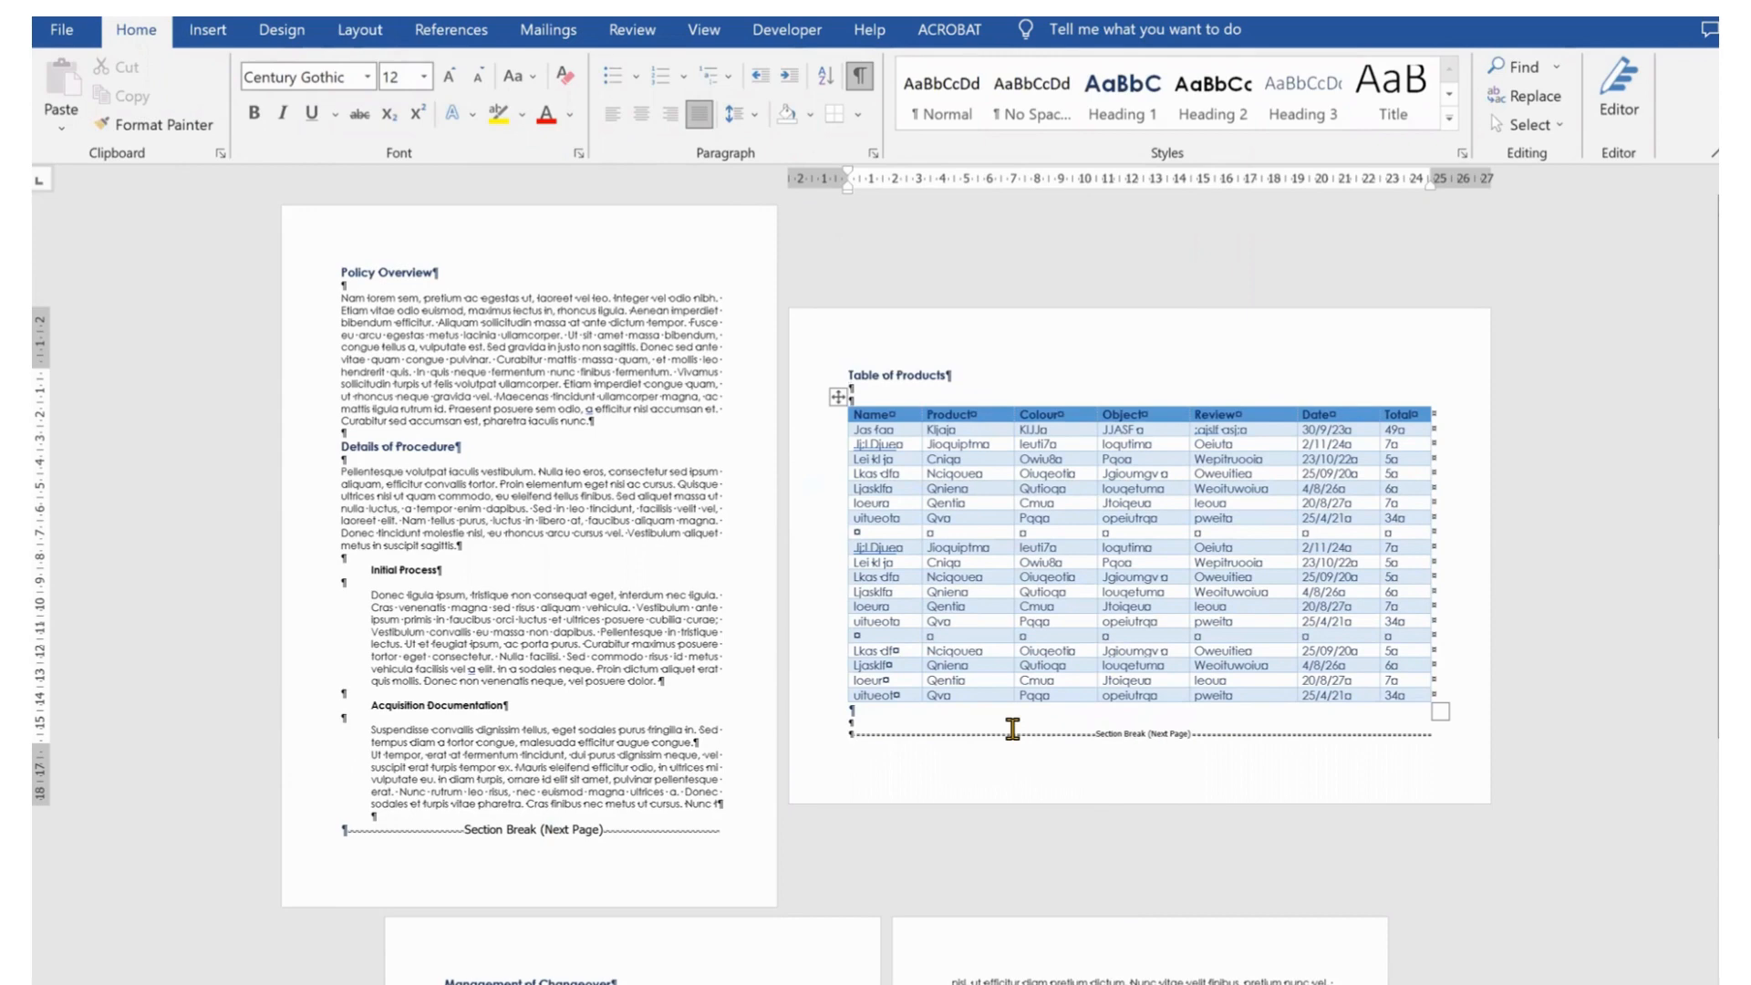
scroll(1012, 728, down, 3)
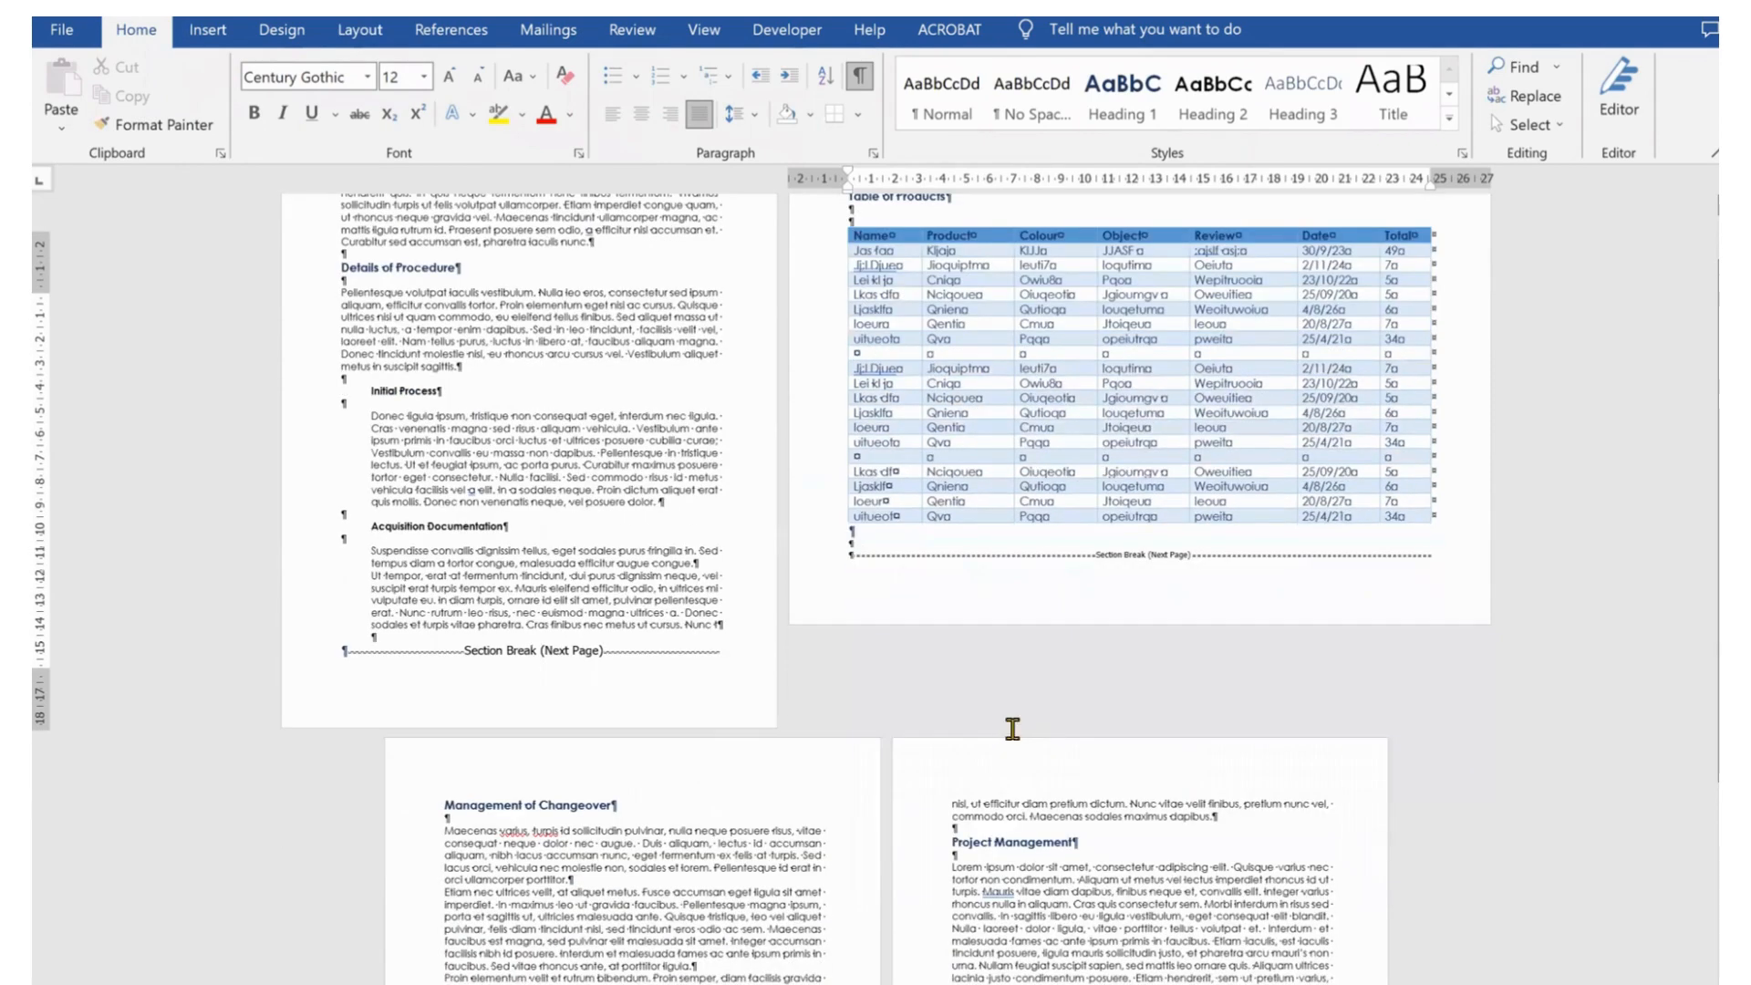
scroll(1012, 728, down, 1)
scroll(1012, 727, down, 3)
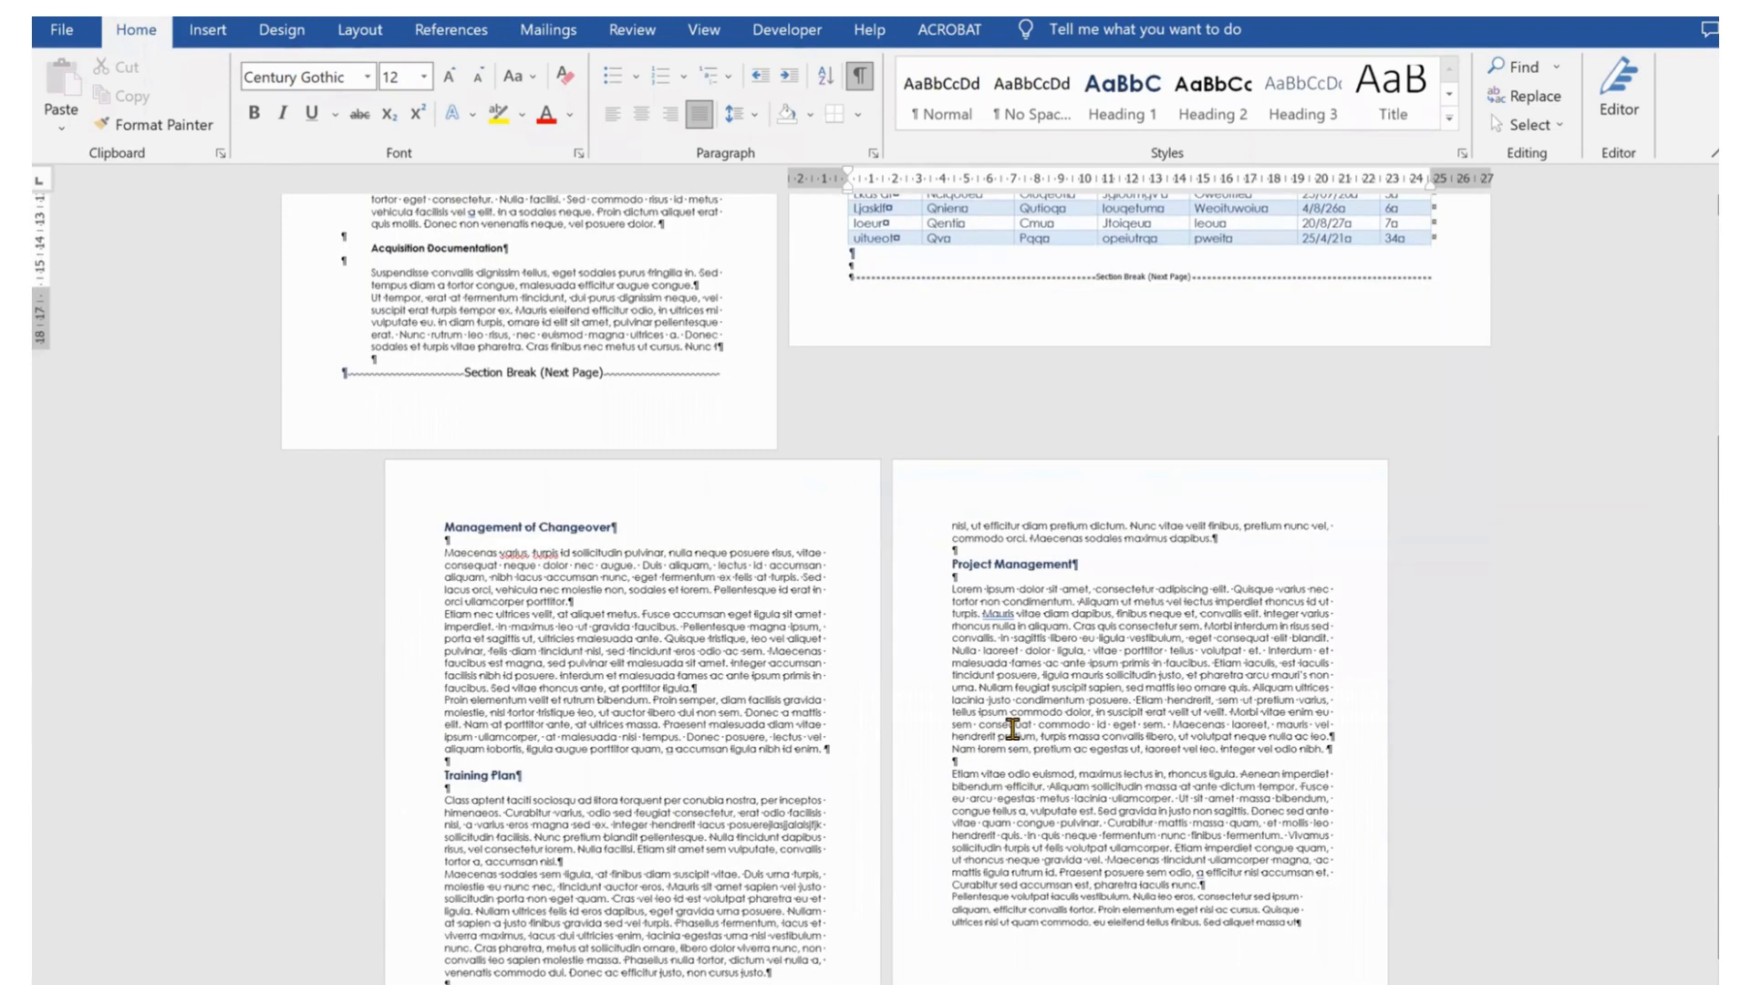
scroll(1012, 728, up, 6)
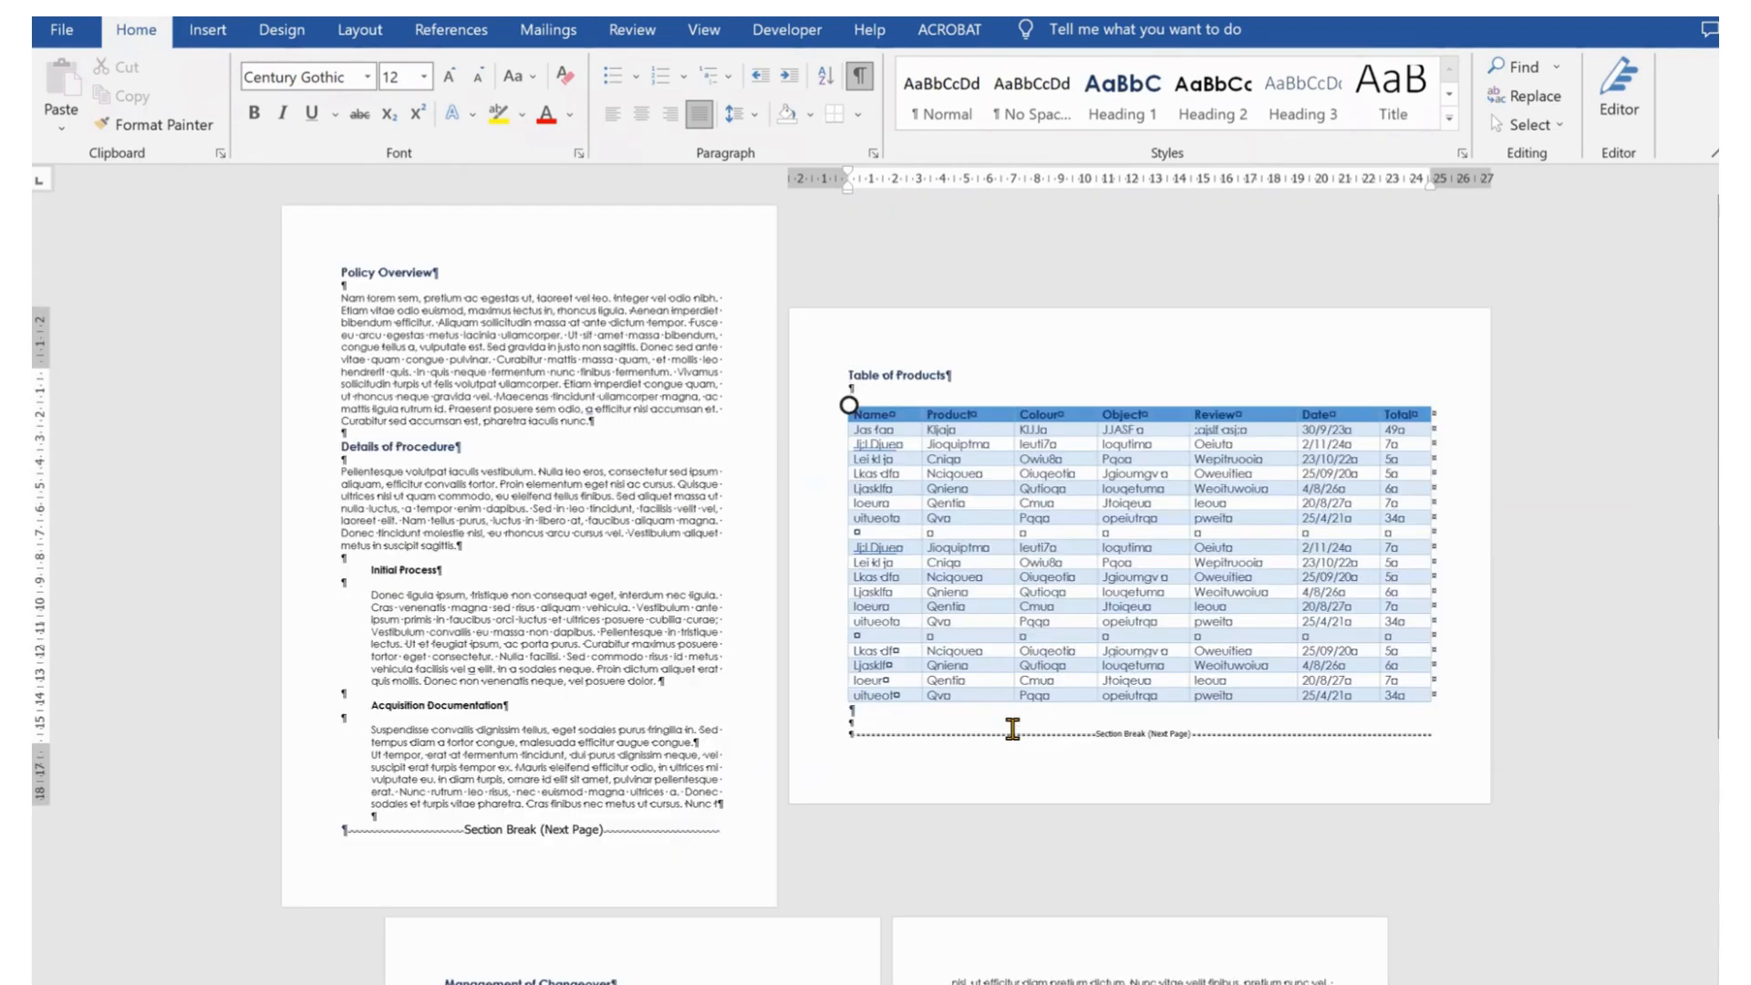